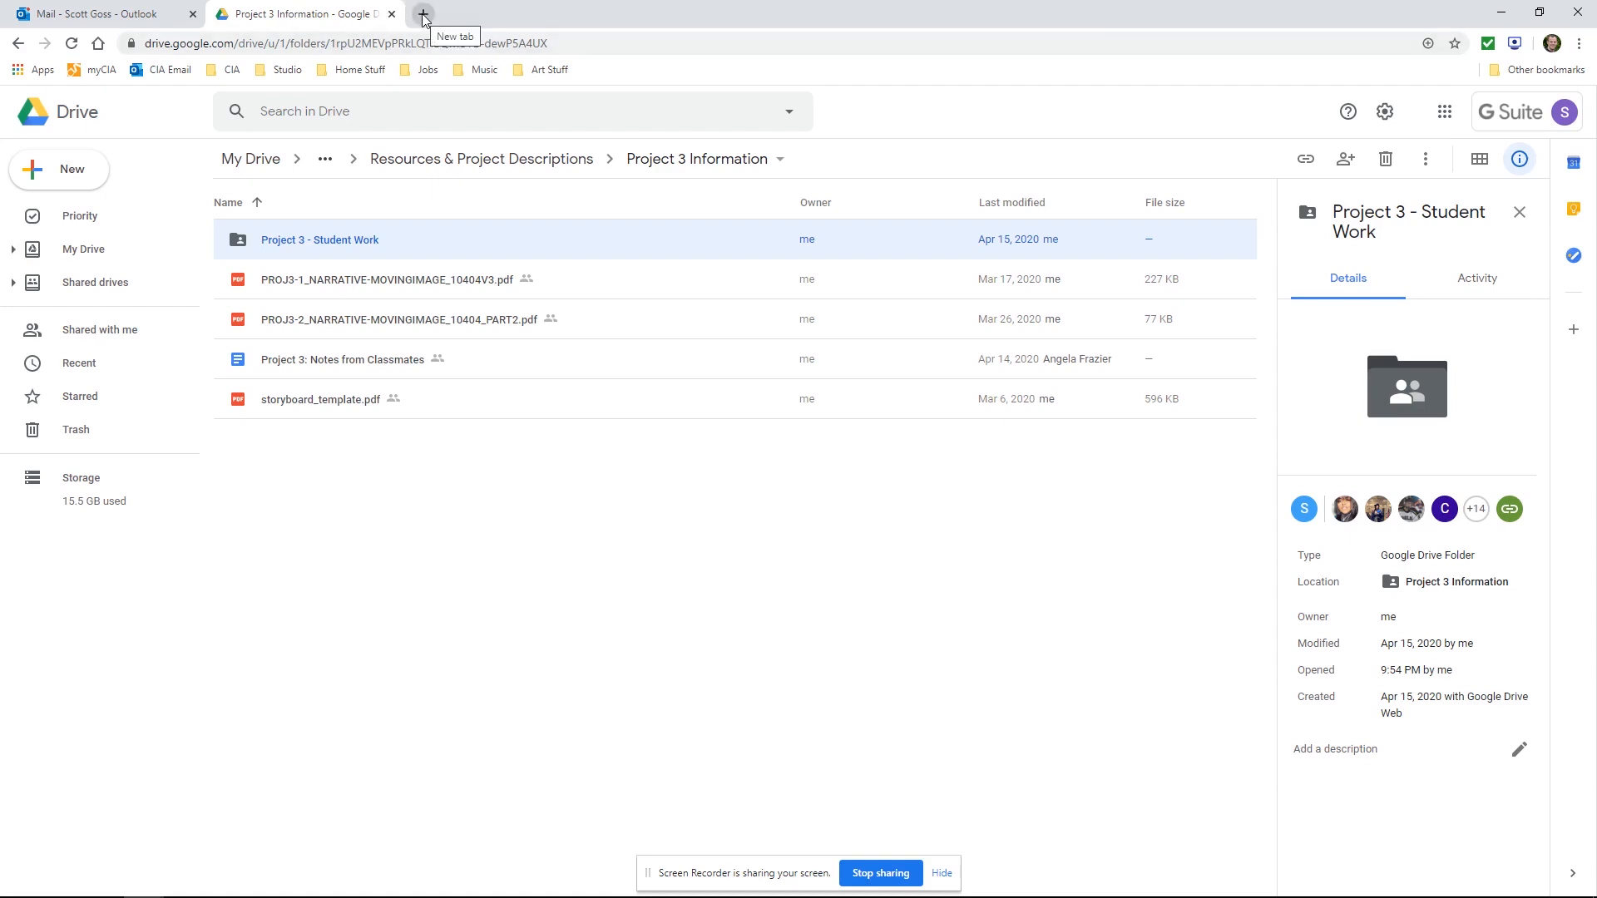
Open 000webhost.com in a new browser tab
{"action": "left_click", "coordinate": [423, 14]}
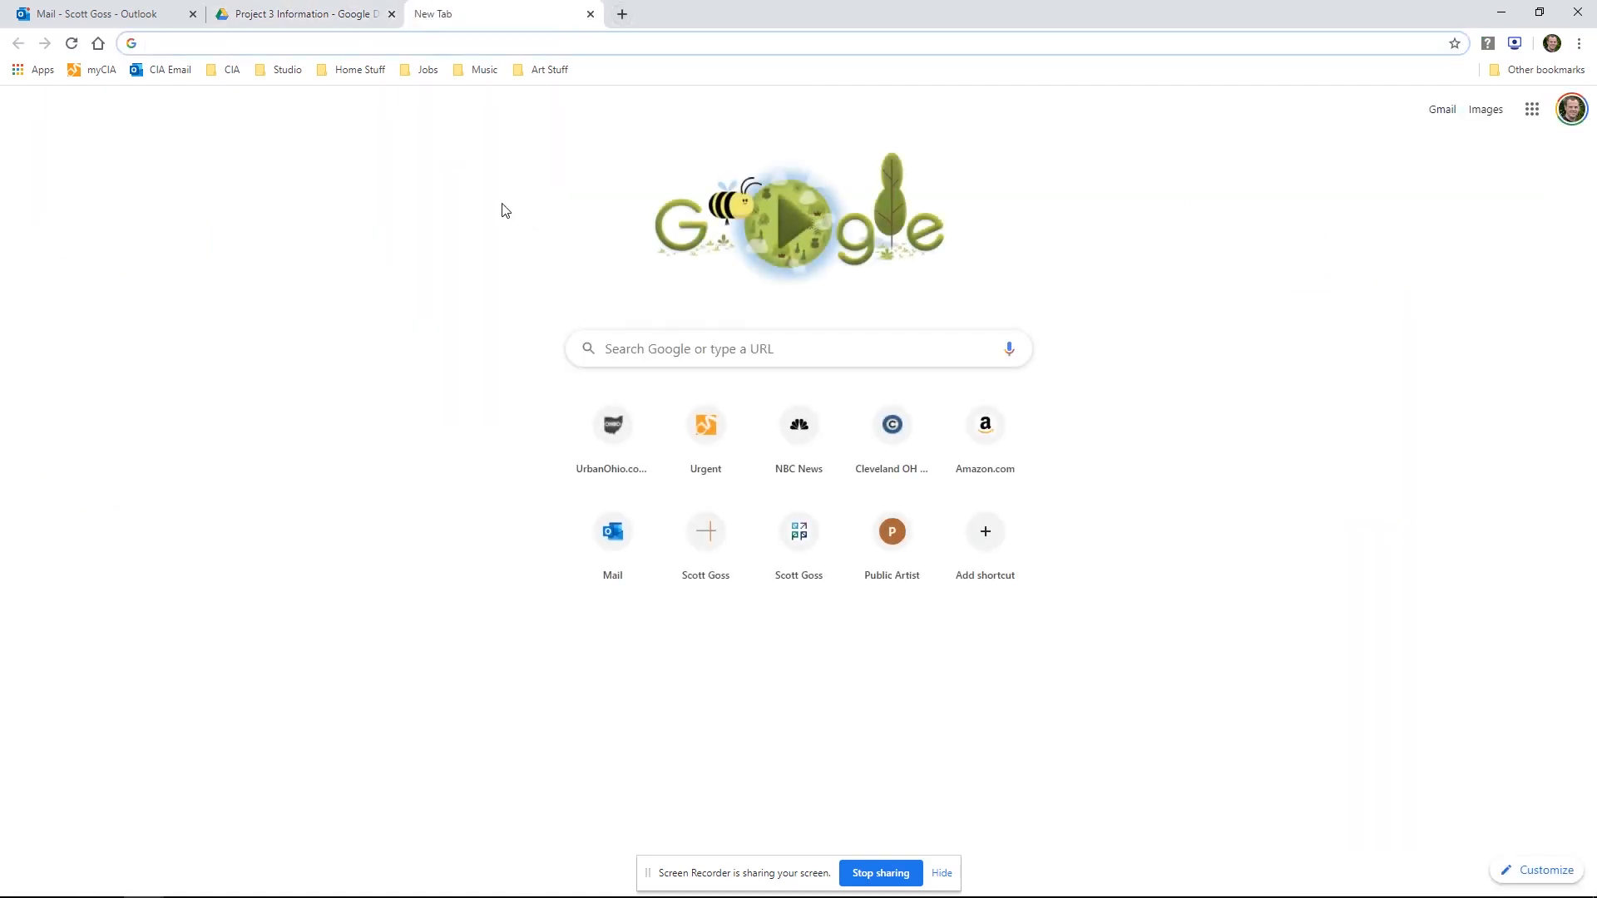
{"action": "type", "text": "0"}
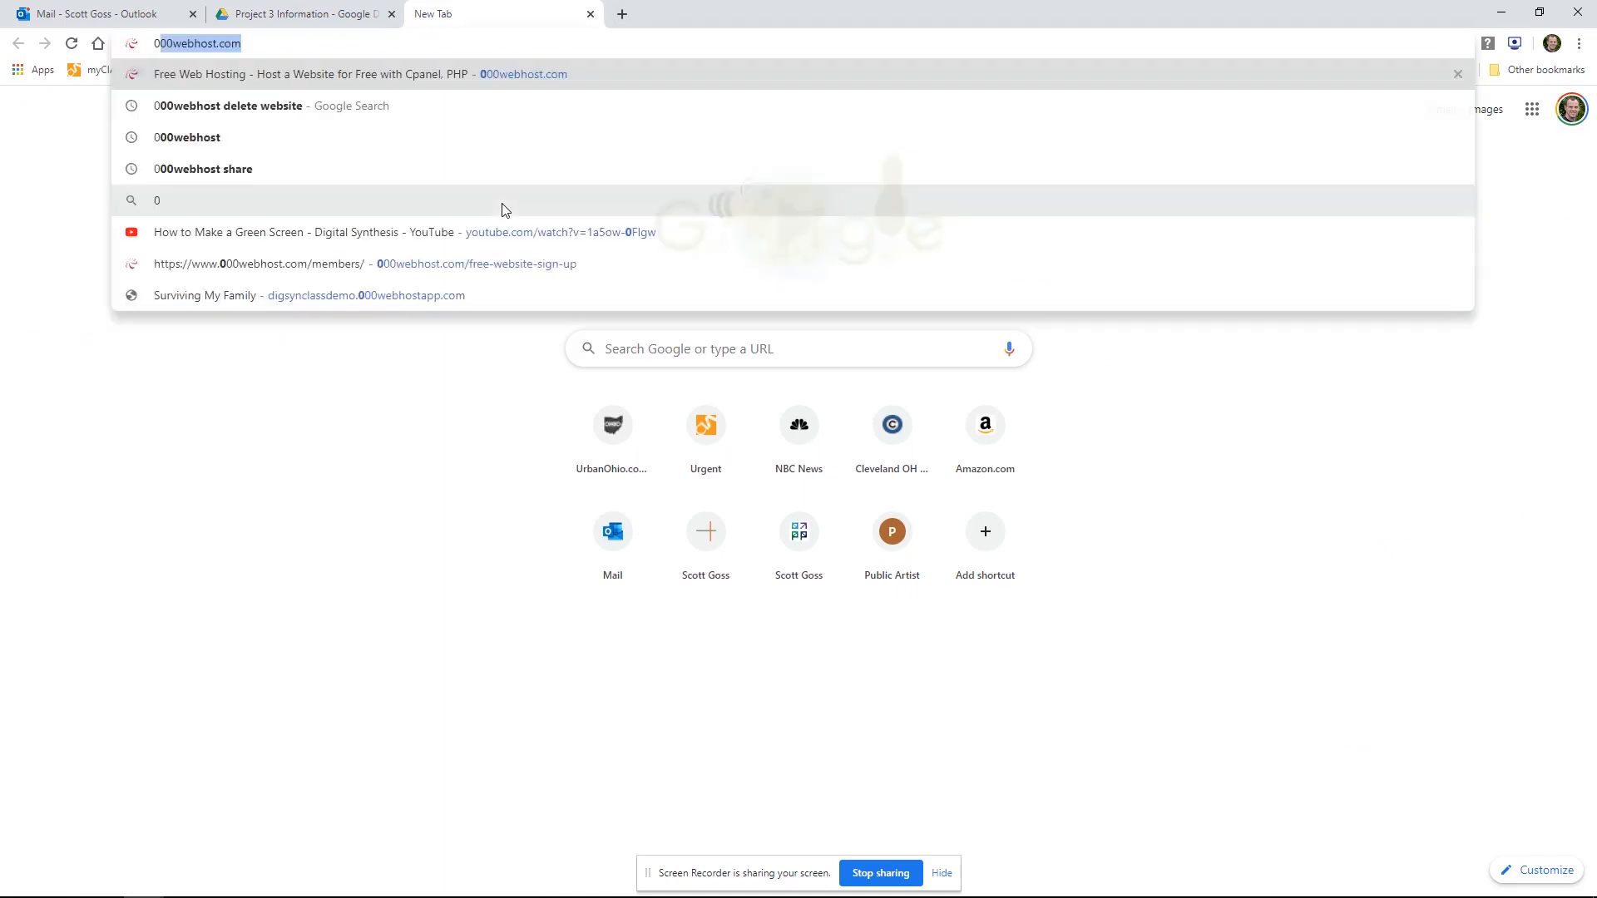
{"action": "type", "text": "00we"}
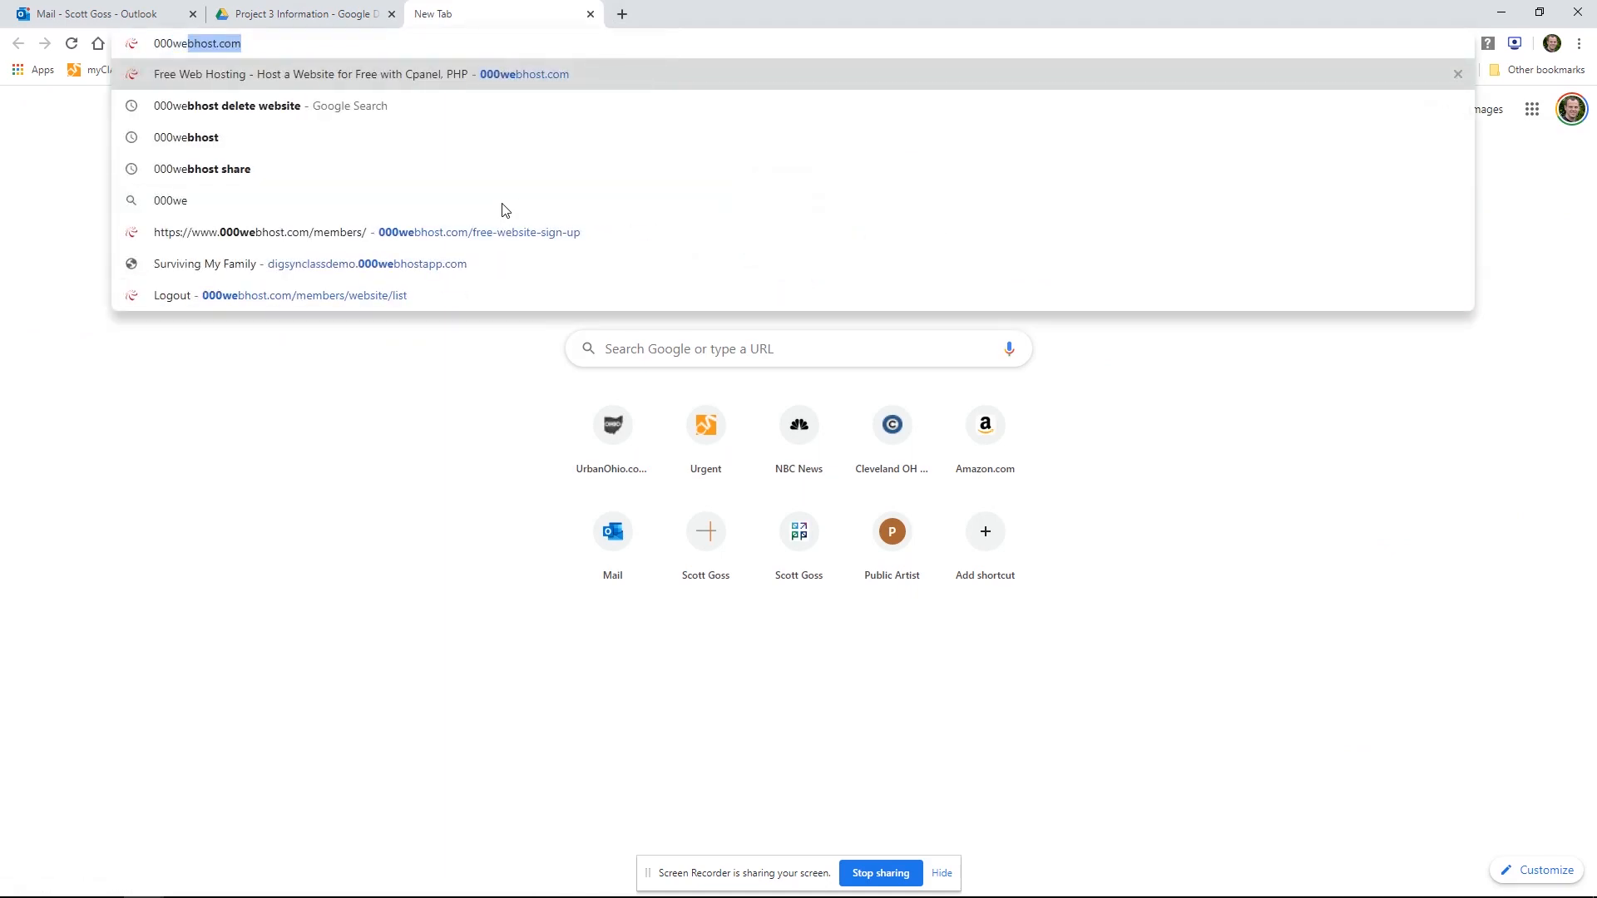
{"action": "type", "text": "bhost.com"}
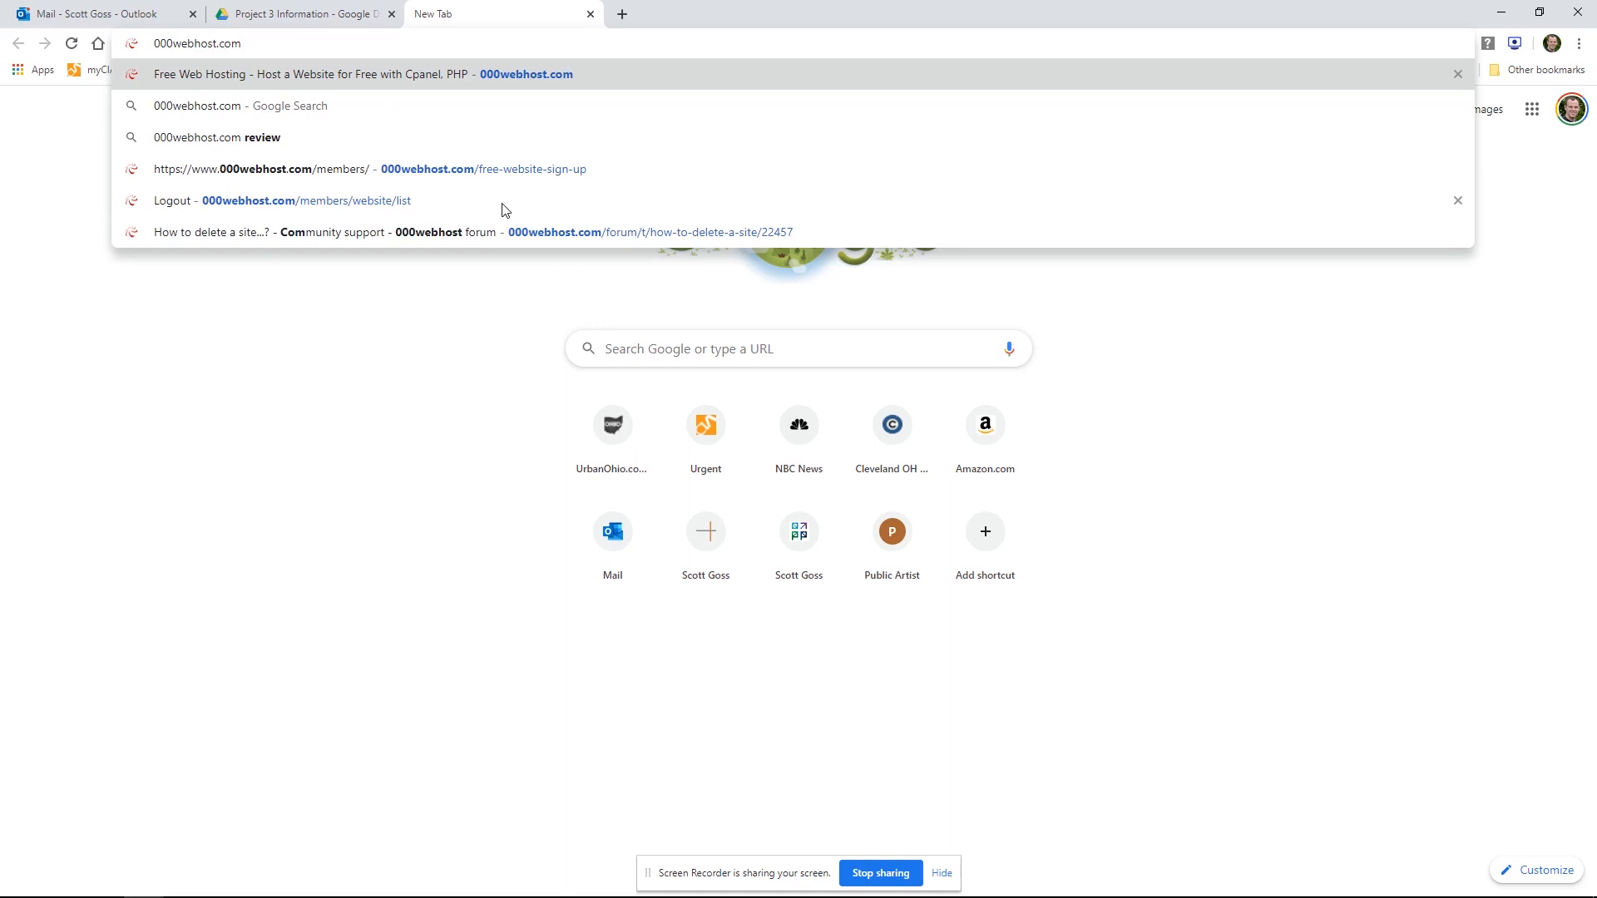
{"action": "key", "text": "Return"}
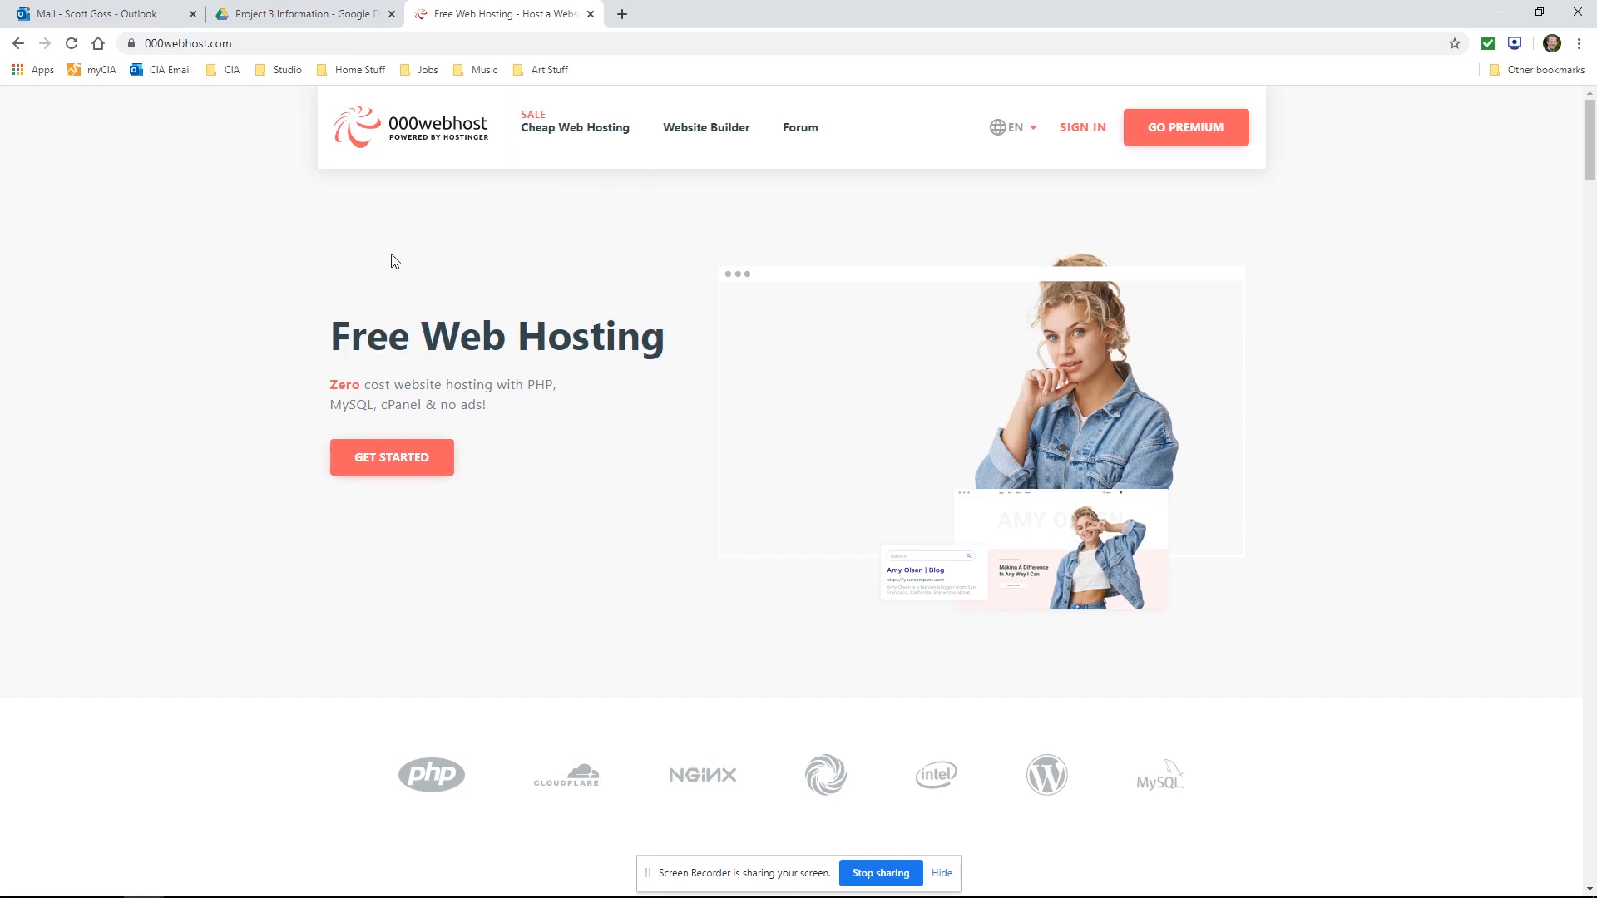
Start the free web hosting sign-up to reach the website list
{"action": "left_click", "coordinate": [382, 466]}
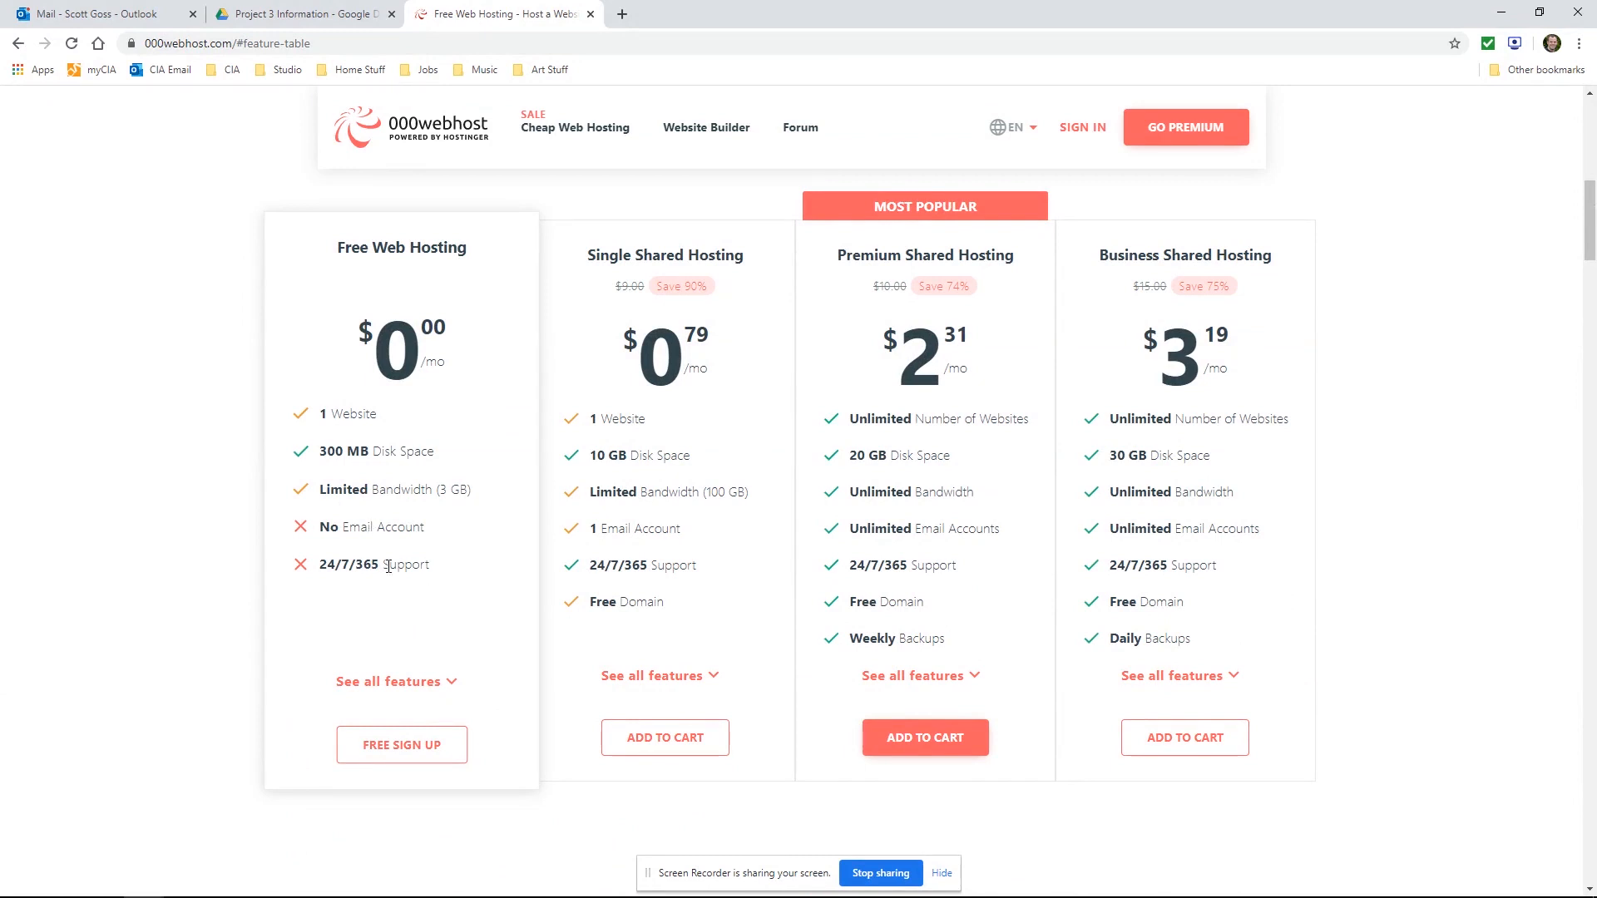
{"action": "left_click", "coordinate": [427, 760]}
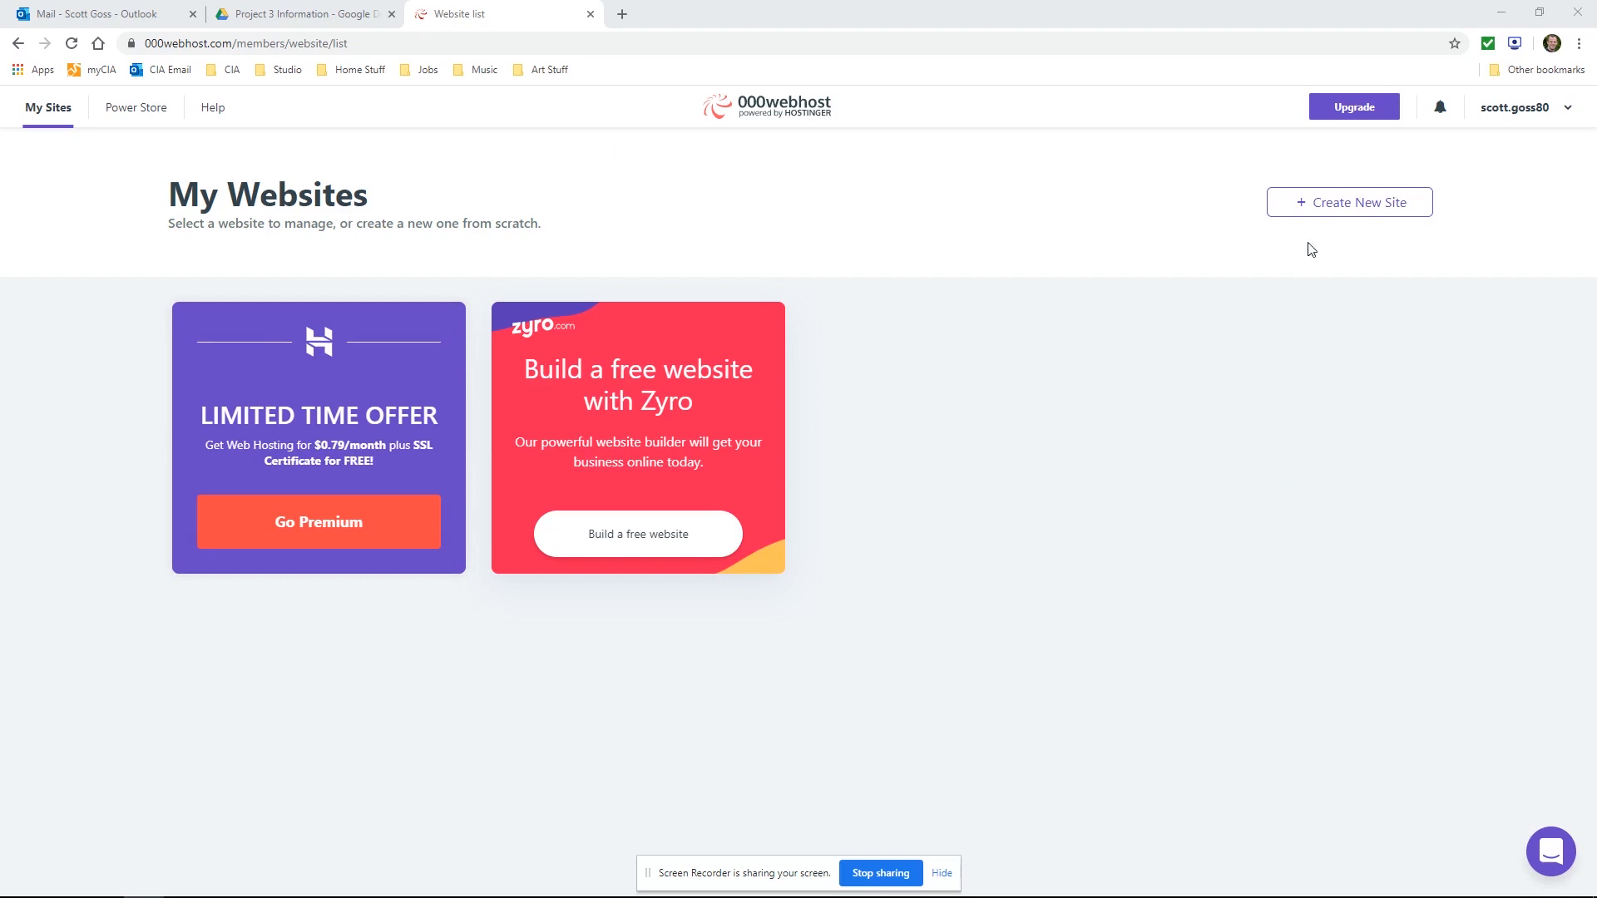
Create a new website named with the user's last and first name followed by Project4, keeping the generated password
{"action": "left_click", "coordinate": [1339, 208]}
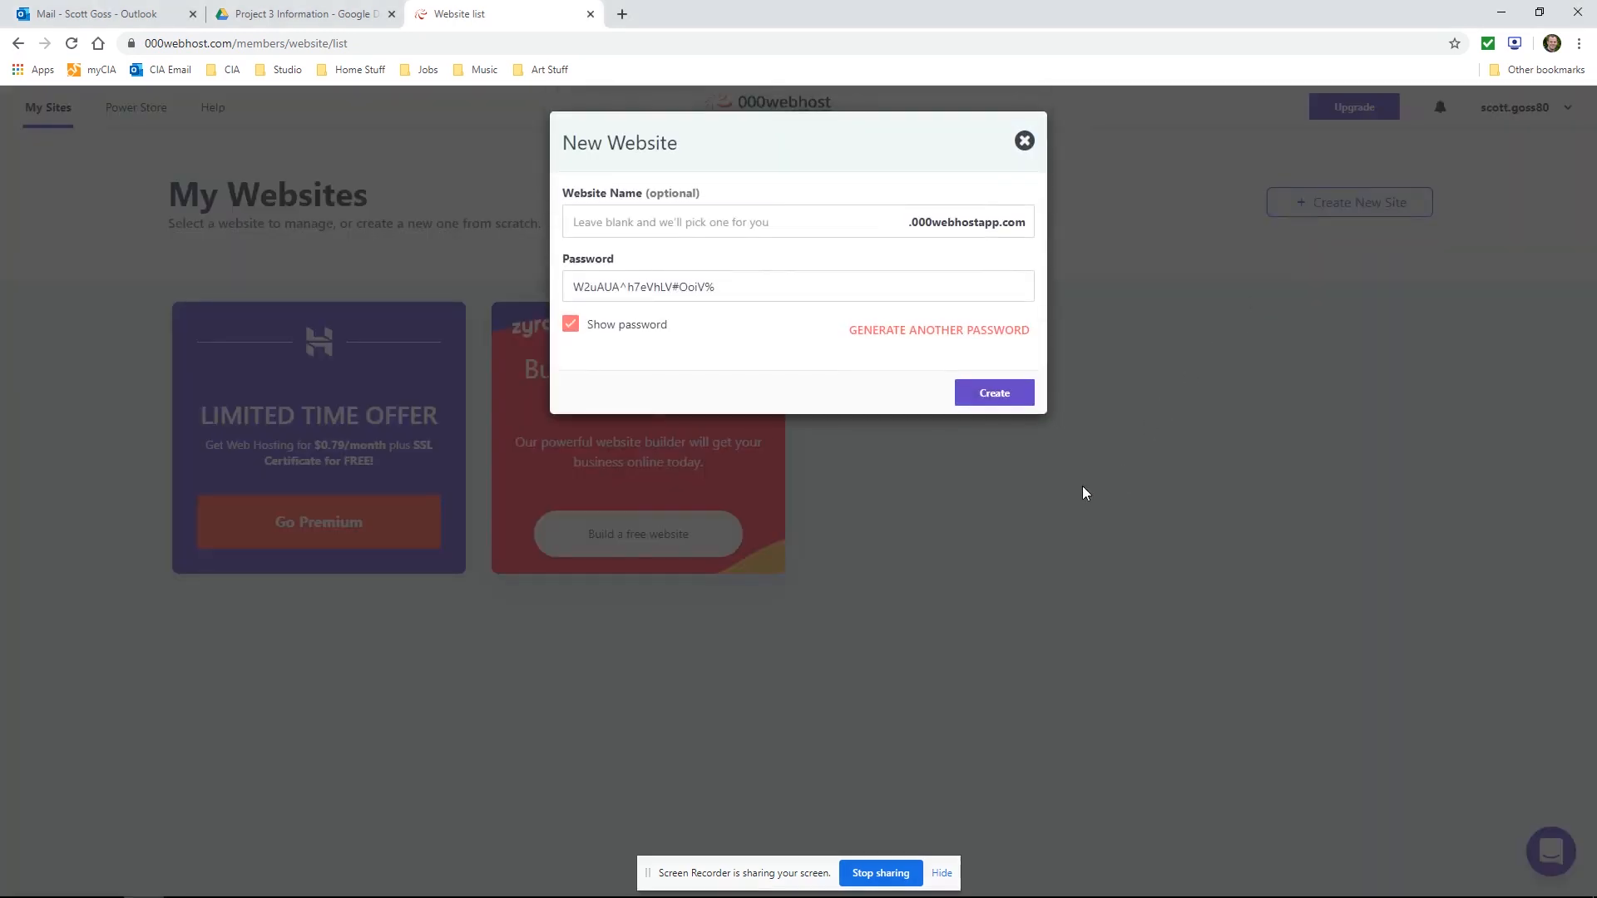
{"action": "left_click", "coordinate": [687, 226]}
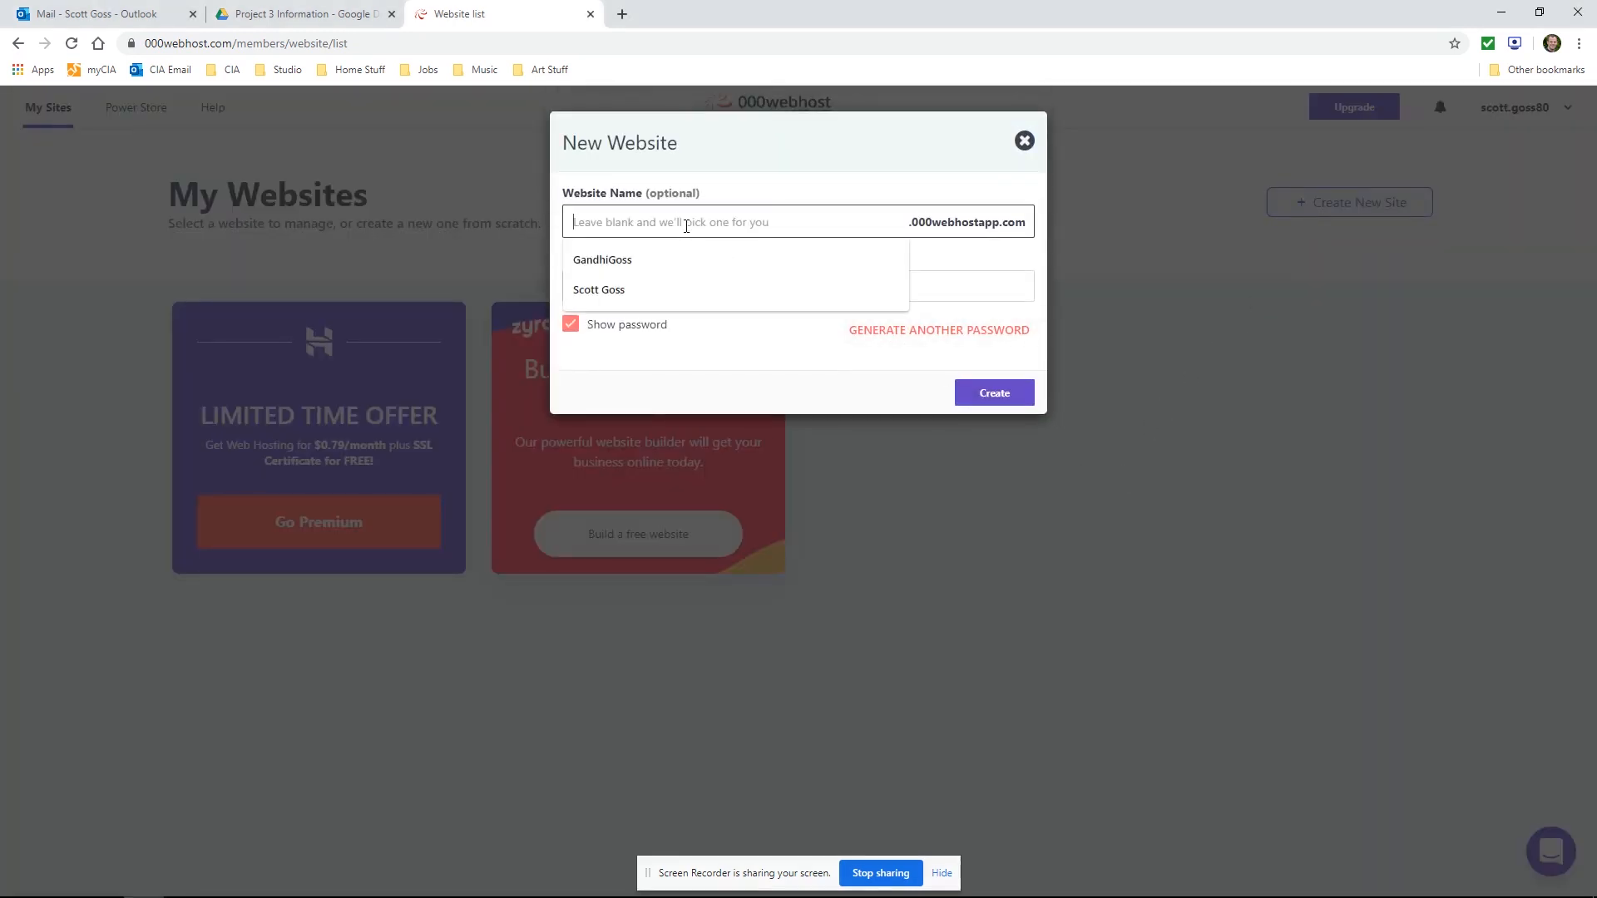
{"action": "type", "text": "GossScottP"}
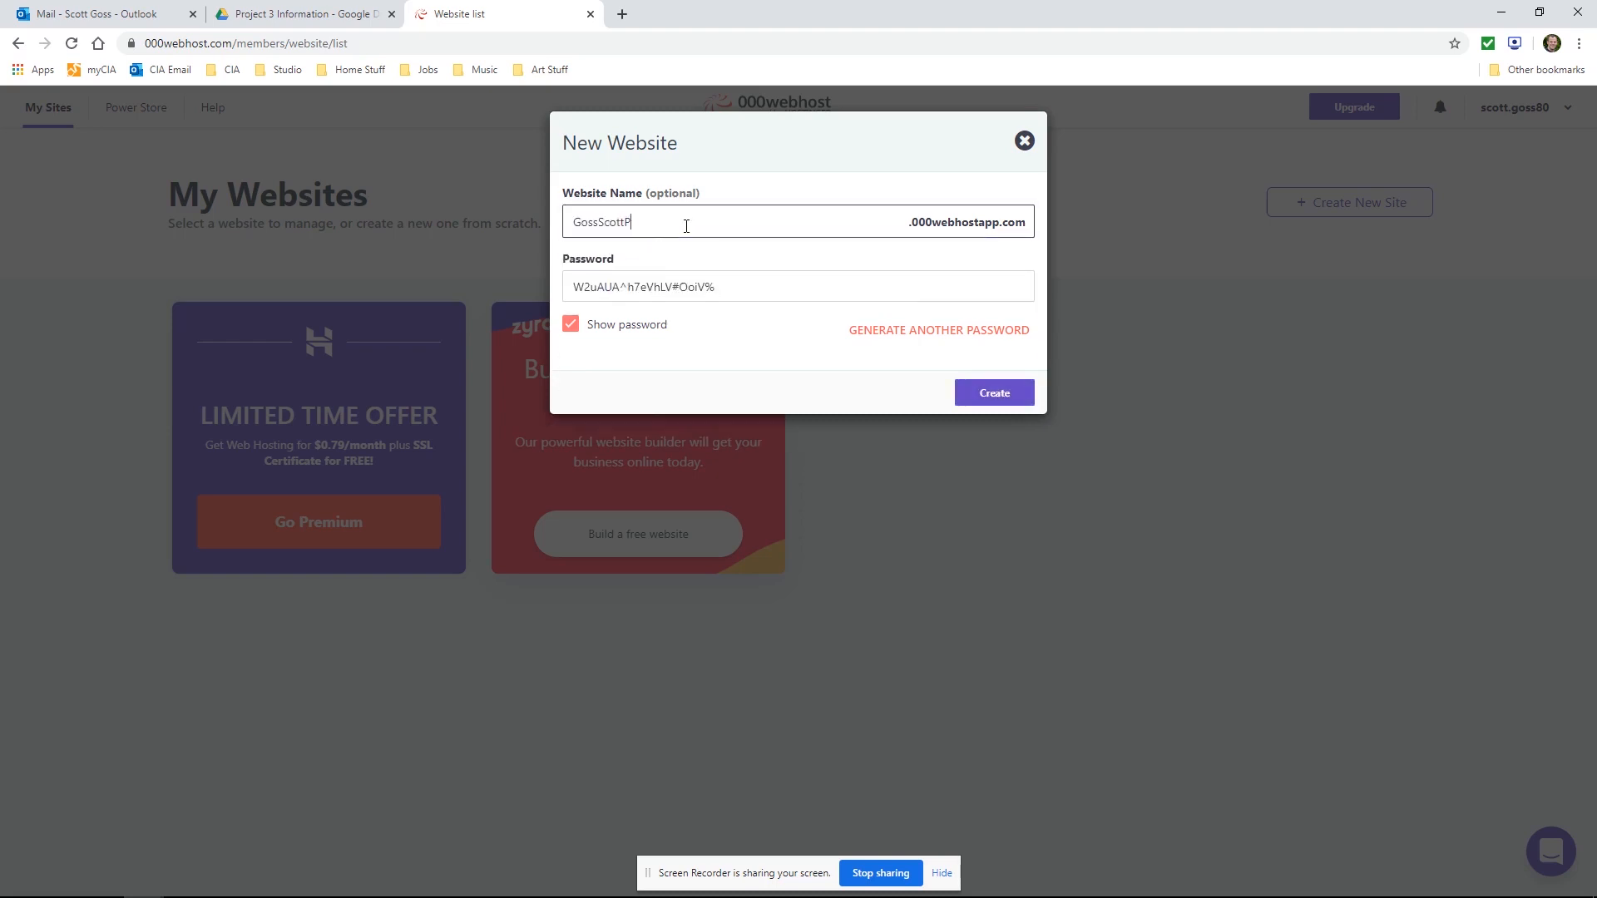
{"action": "type", "text": "roject4"}
{"action": "left_click", "coordinate": [1002, 394]}
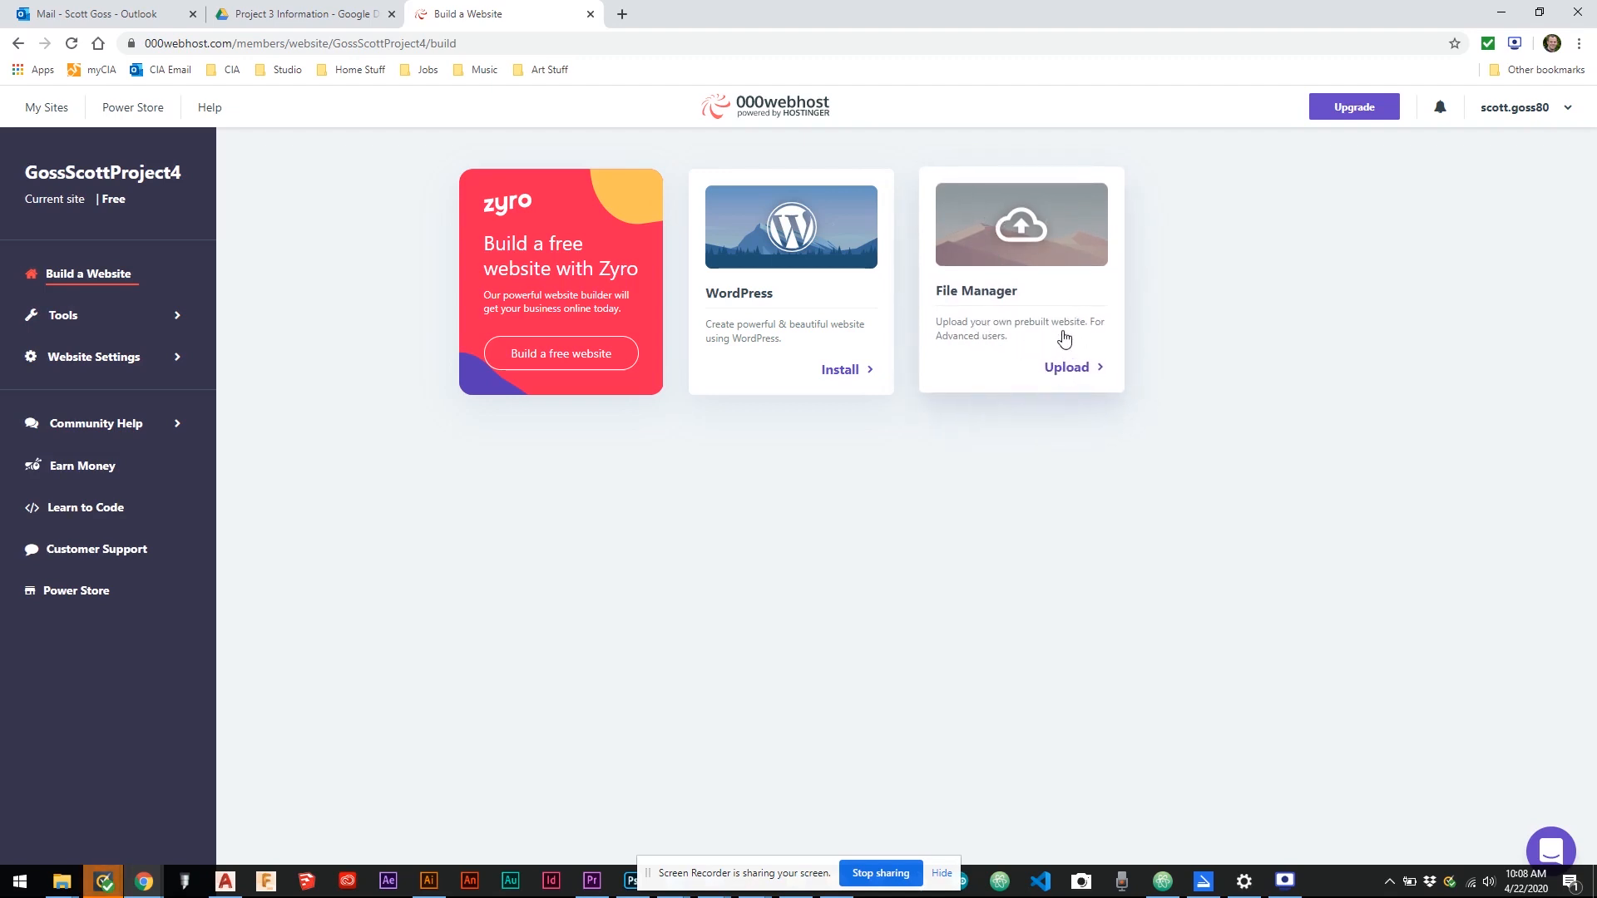
Choose to upload a prebuilt site through the File Manager and open the public_html folder
{"action": "left_click", "coordinate": [1071, 375]}
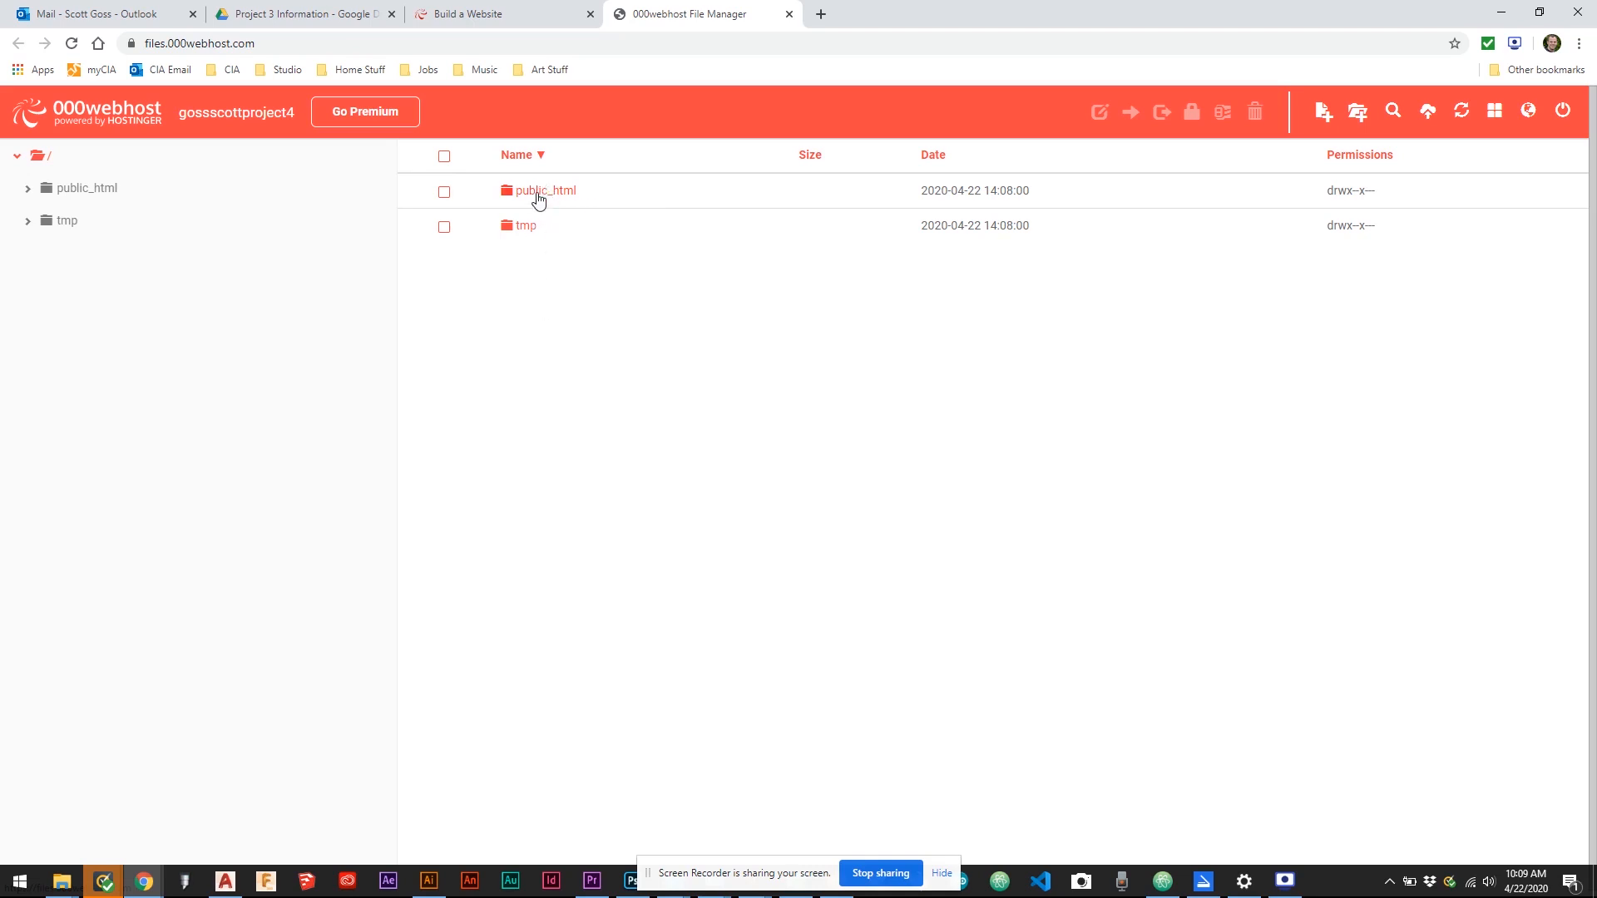
{"action": "left_click", "coordinate": [536, 194]}
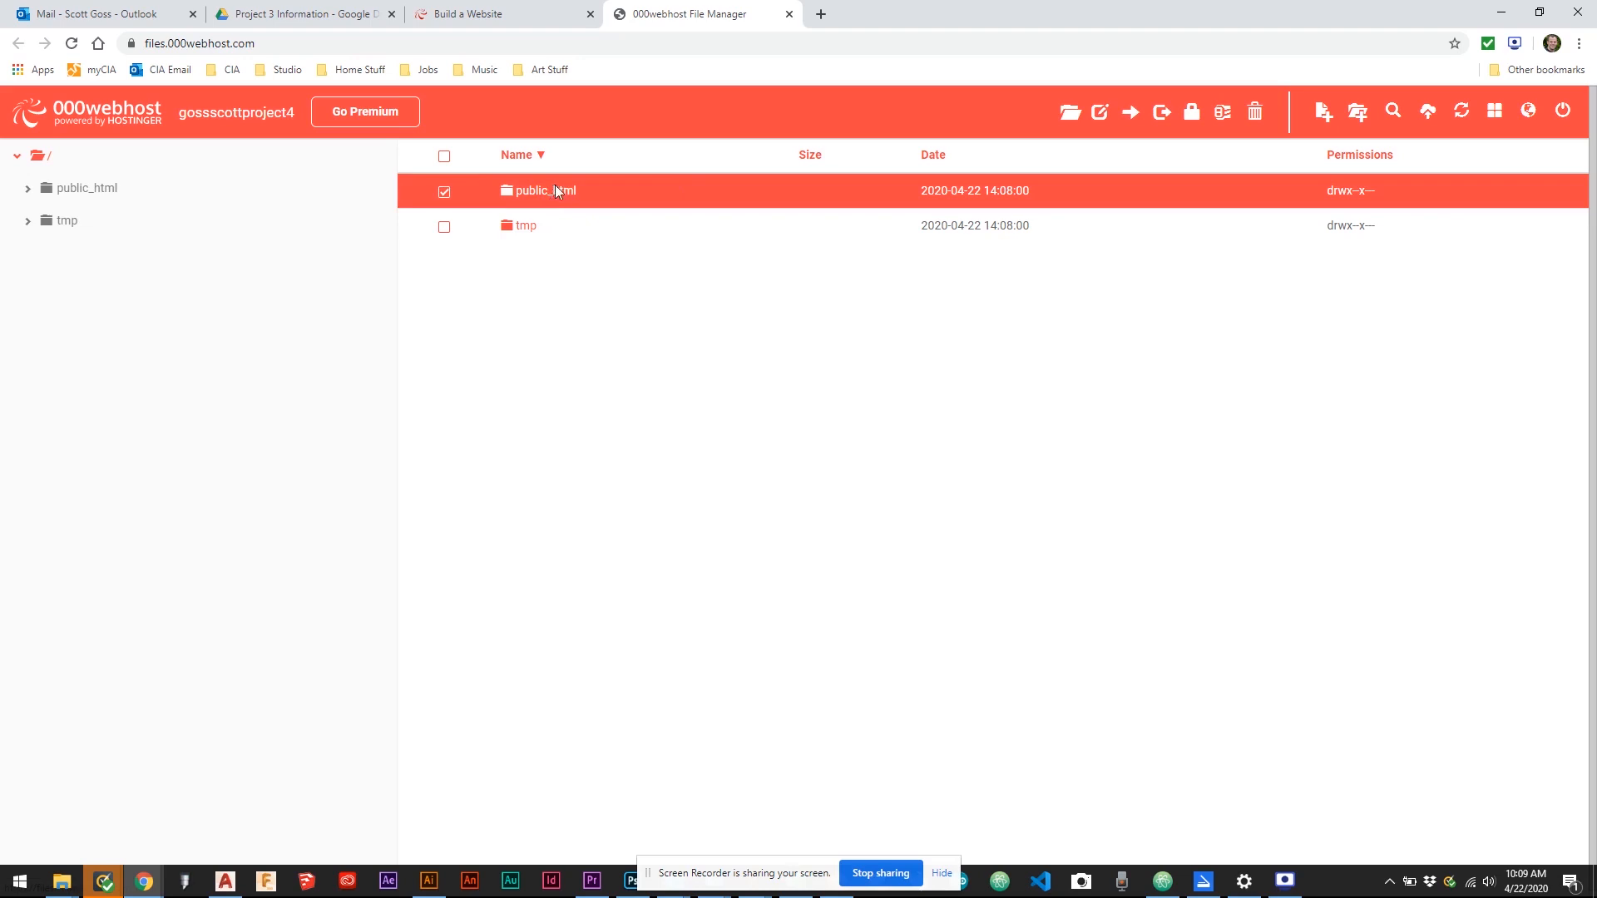
{"action": "double_click", "coordinate": [556, 191]}
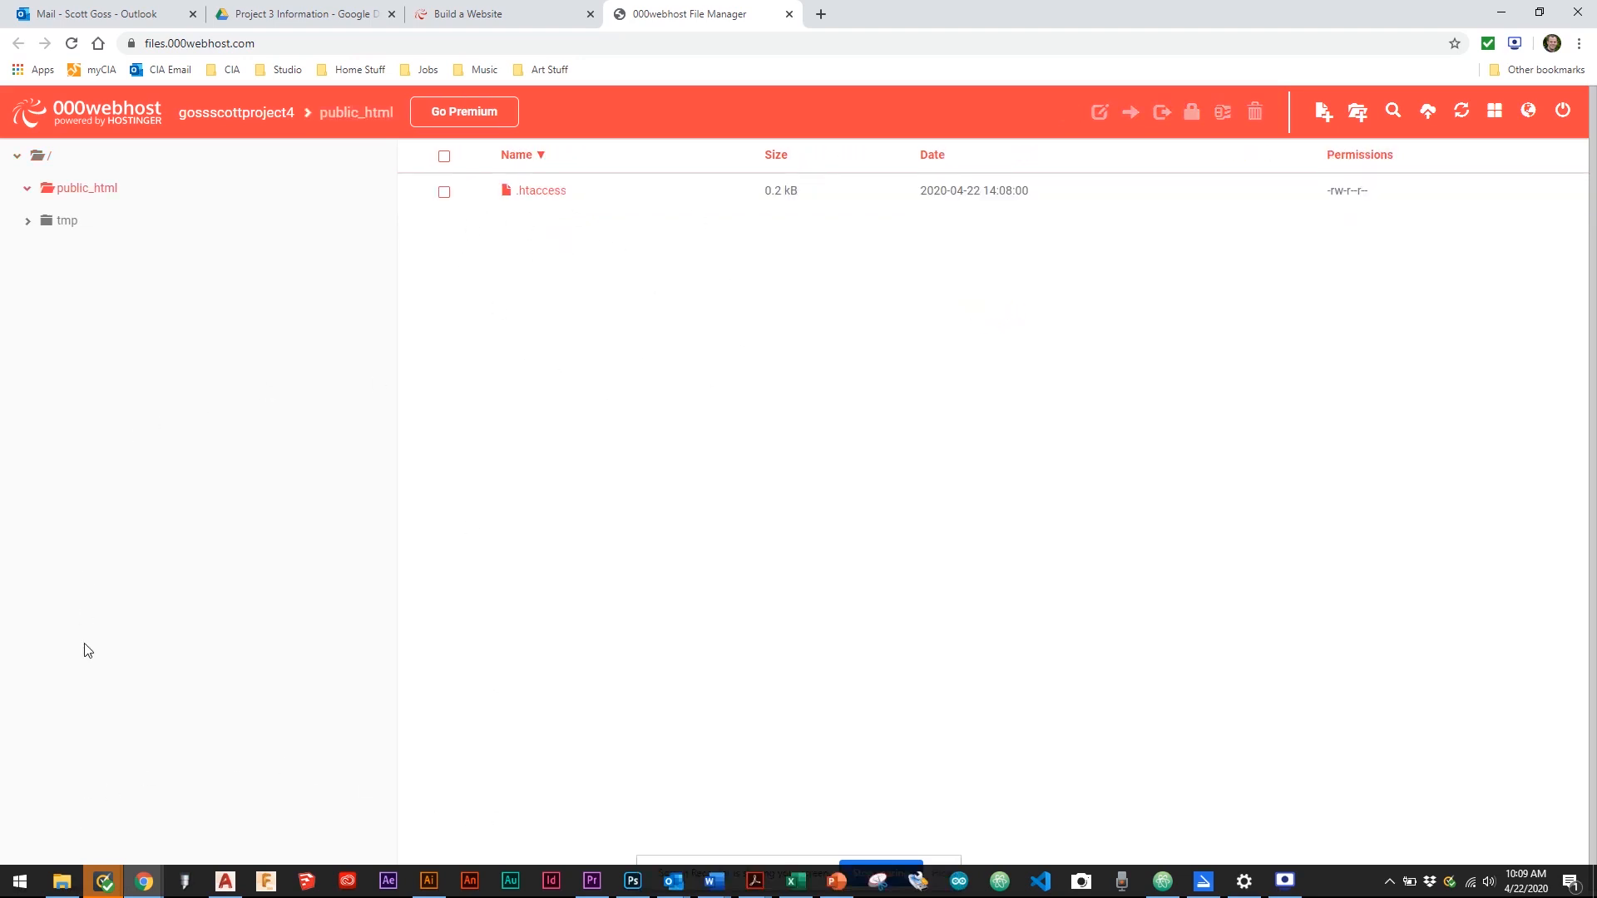
Upload all contents of the Project4 InteractiveHTML folder on the Desktop into public_html
{"action": "left_click", "coordinate": [61, 881]}
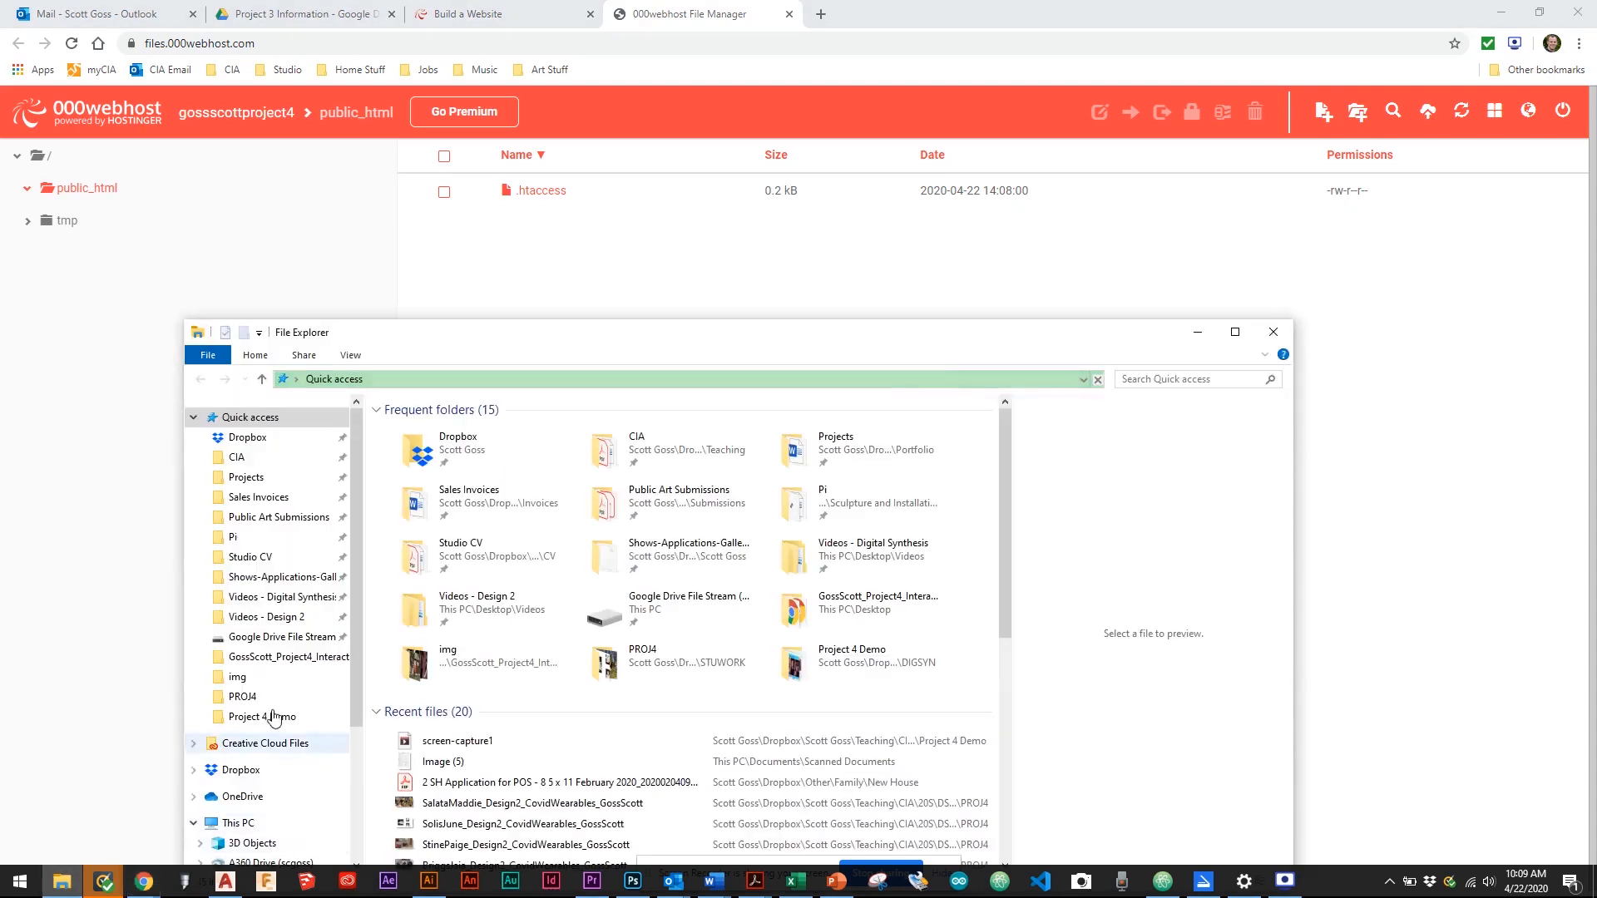
{"action": "scroll", "coordinate": [276, 690], "scroll_direction": "down", "scroll_amount": 4}
{"action": "left_click", "coordinate": [246, 670]}
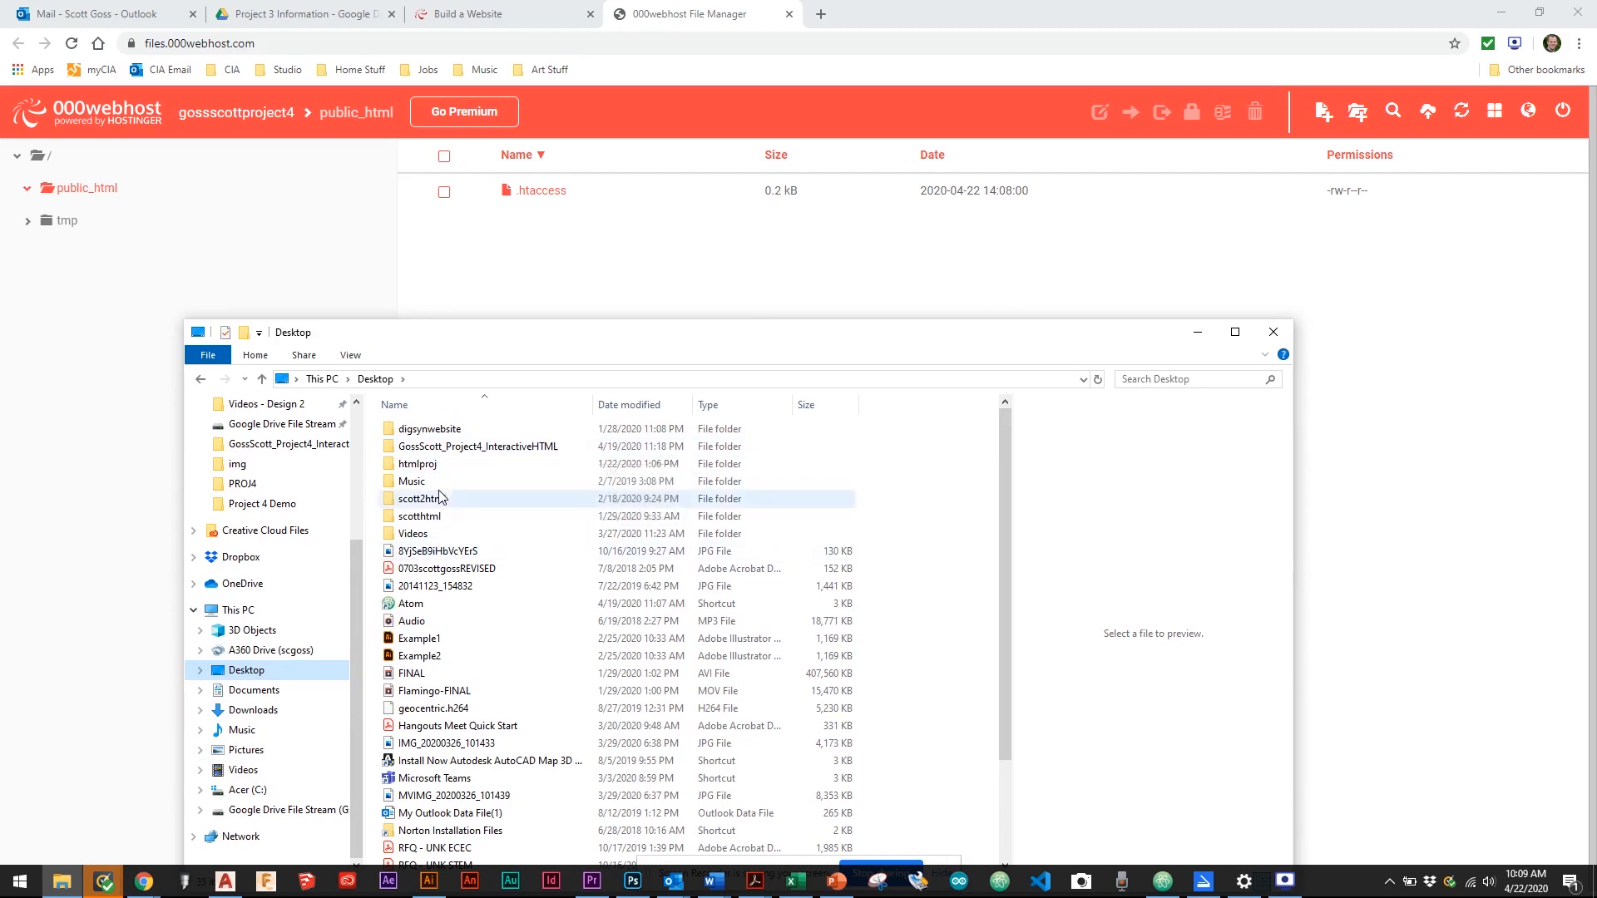
{"action": "double_click", "coordinate": [454, 450]}
{"action": "left_click_drag", "start_coordinate": [452, 638], "coordinate": [570, 292]}
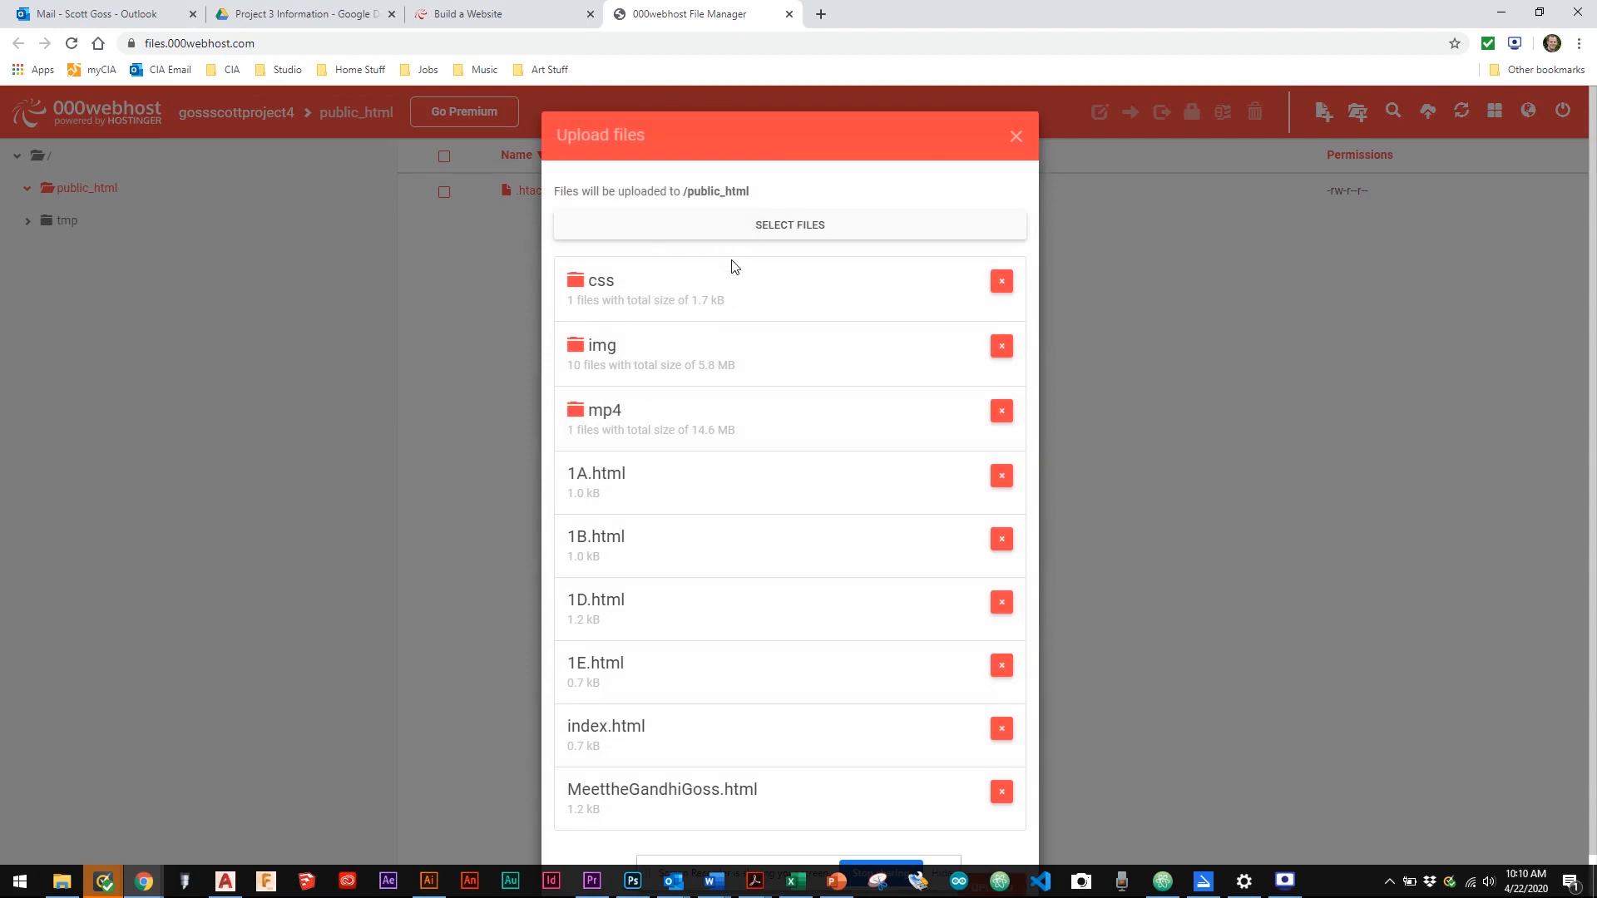
{"action": "scroll", "coordinate": [861, 499], "scroll_direction": "down", "scroll_amount": 1}
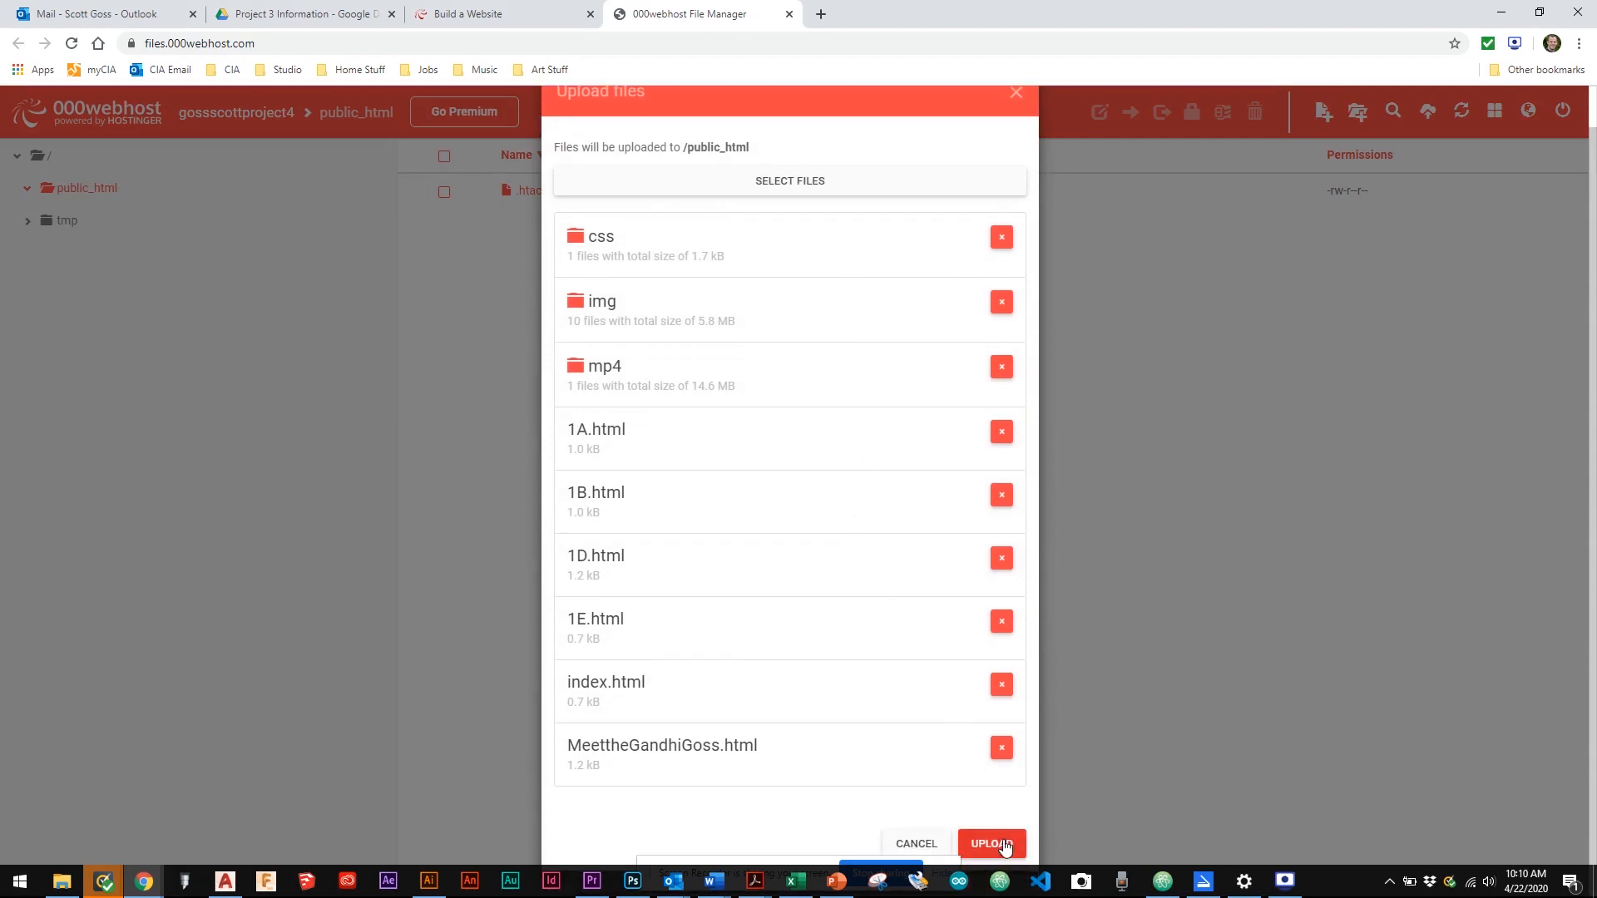
{"action": "left_click", "coordinate": [1004, 846]}
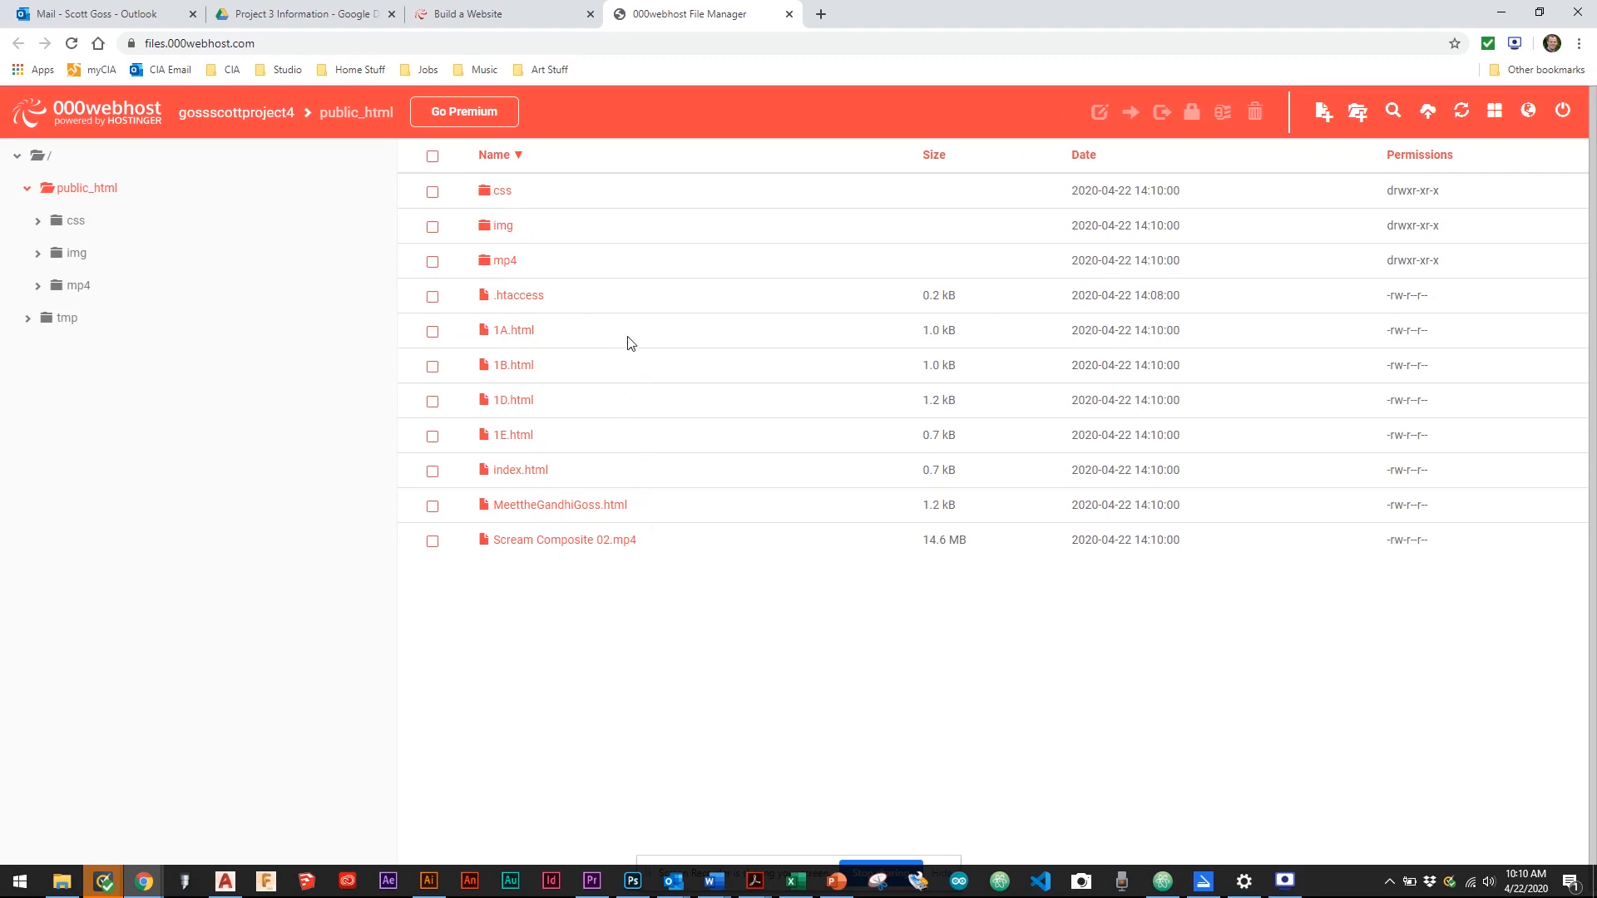
Inspect the uploaded css, img and mp4 folders before returning to public_html
{"action": "double_click", "coordinate": [503, 193]}
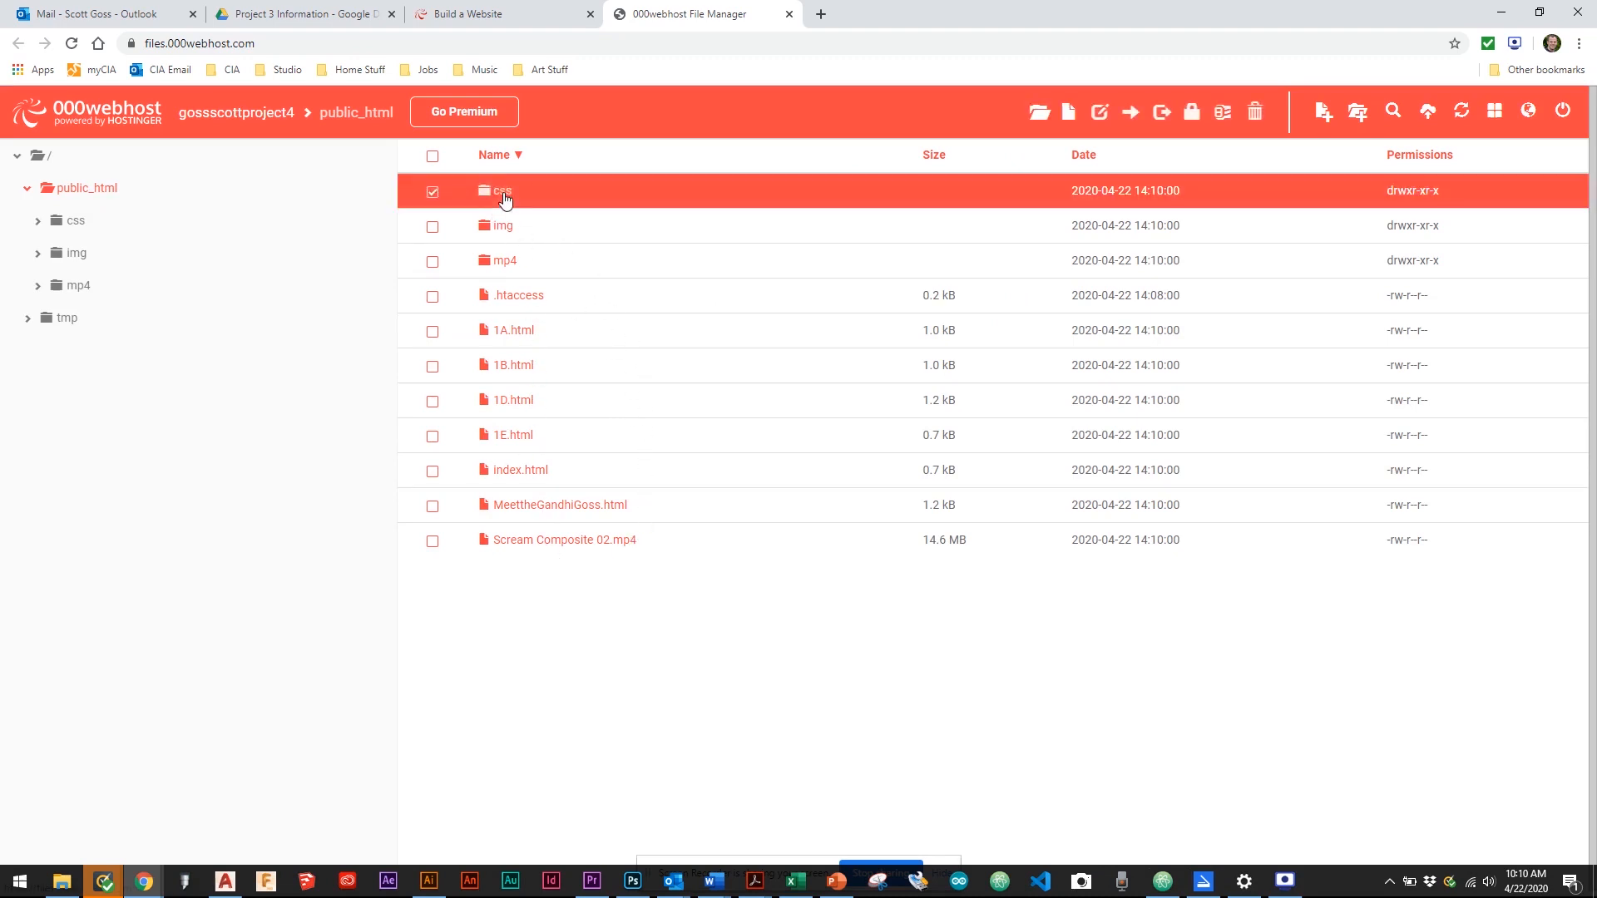
{"action": "left_click", "coordinate": [76, 253]}
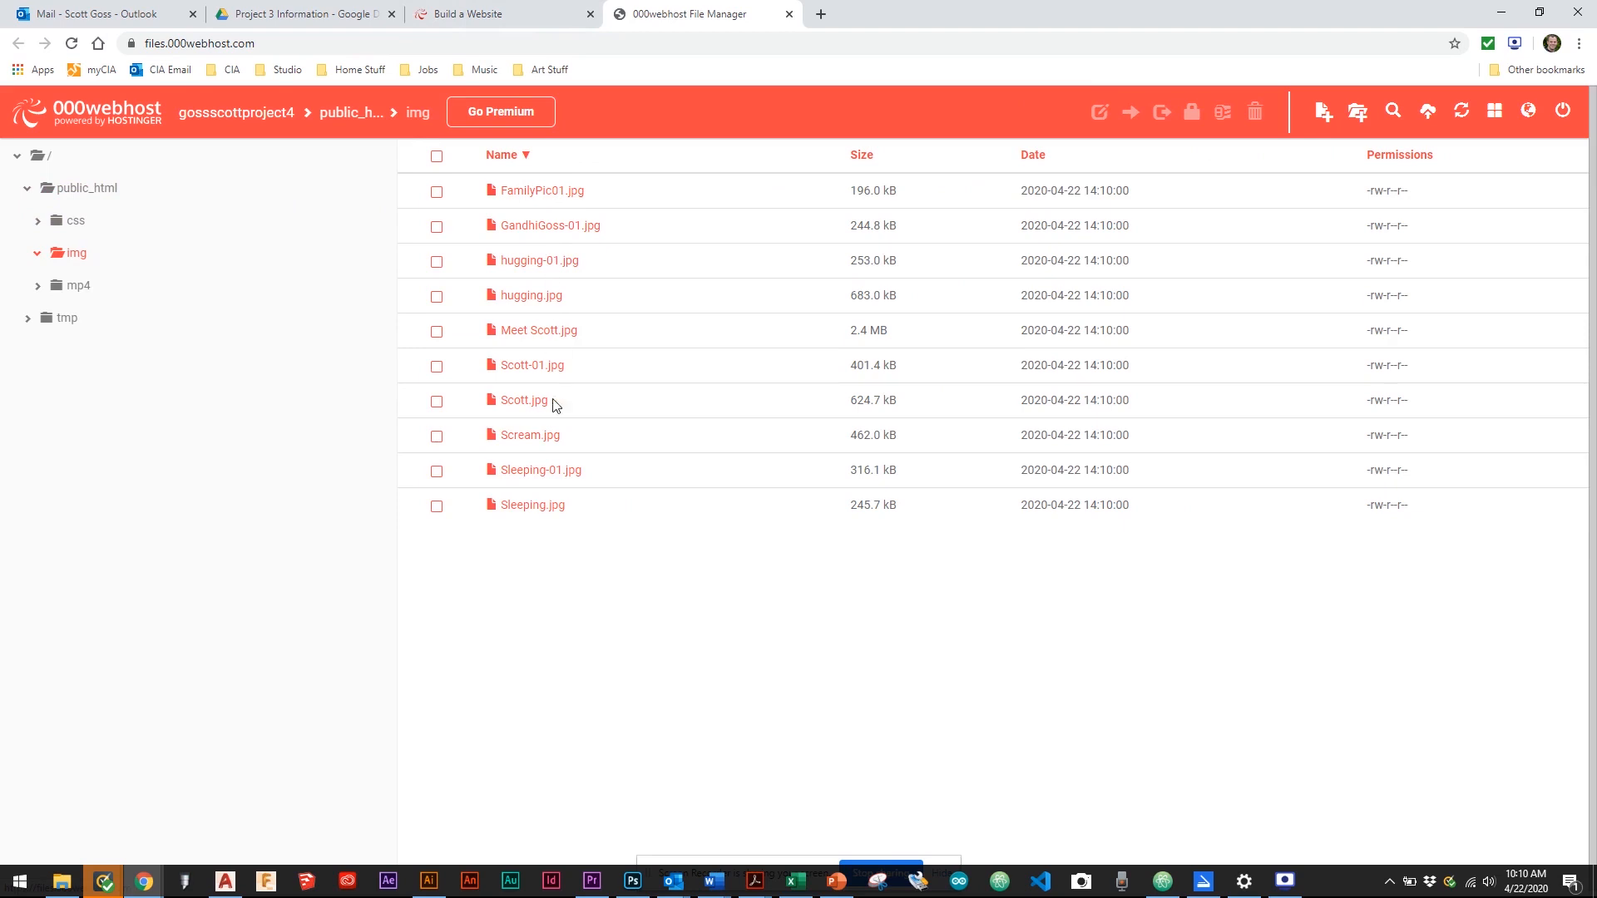
{"action": "left_click", "coordinate": [90, 289]}
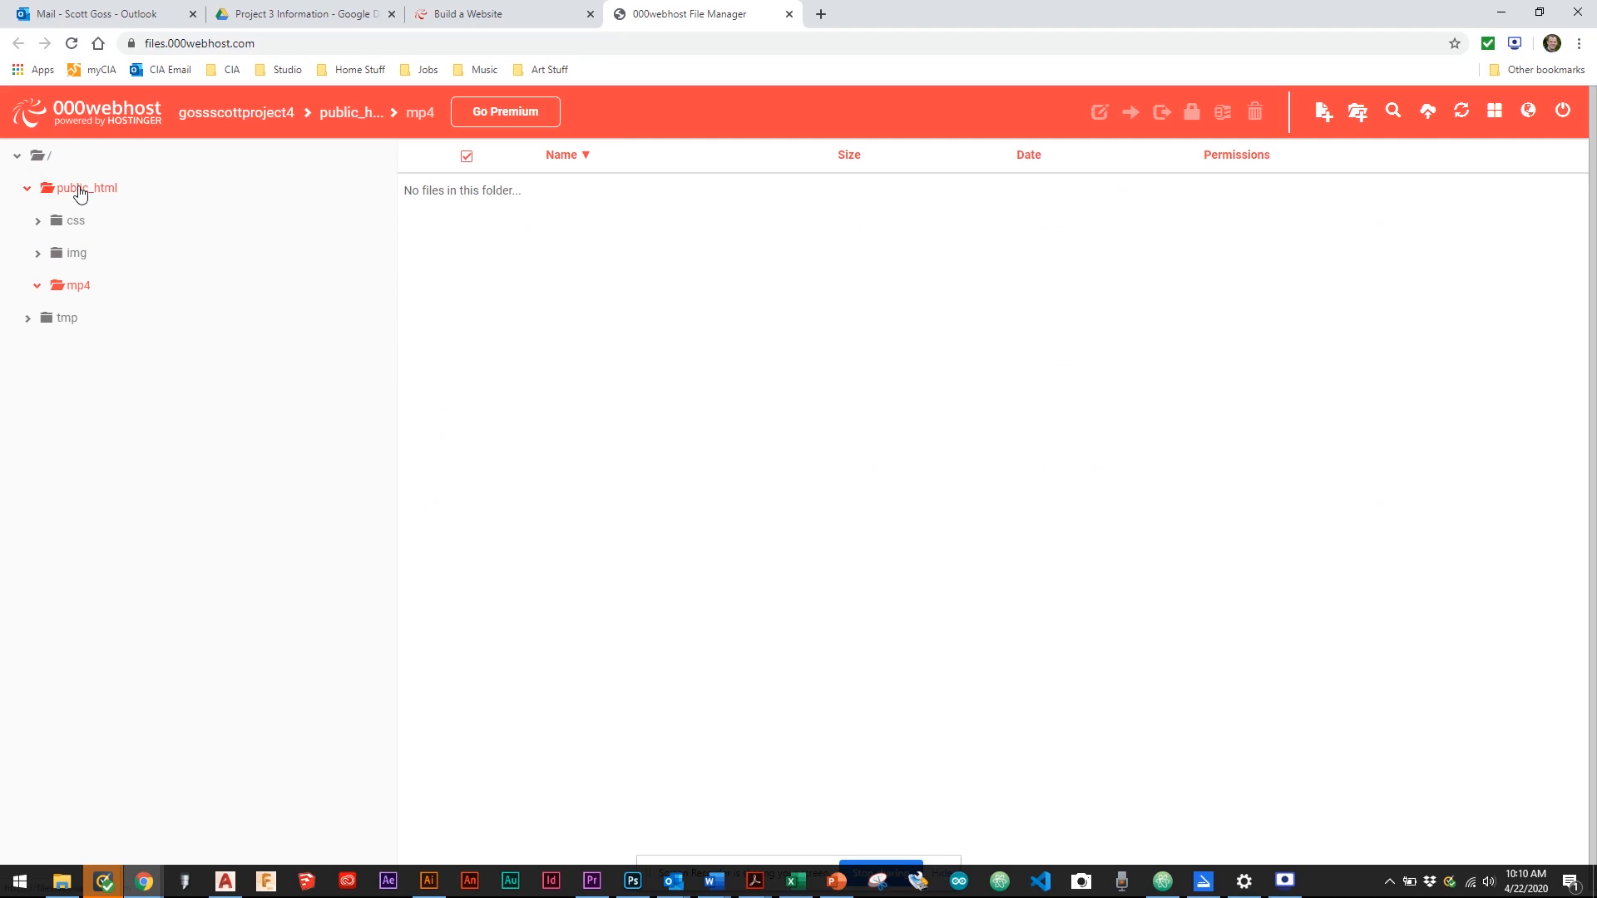
{"action": "left_click", "coordinate": [80, 191]}
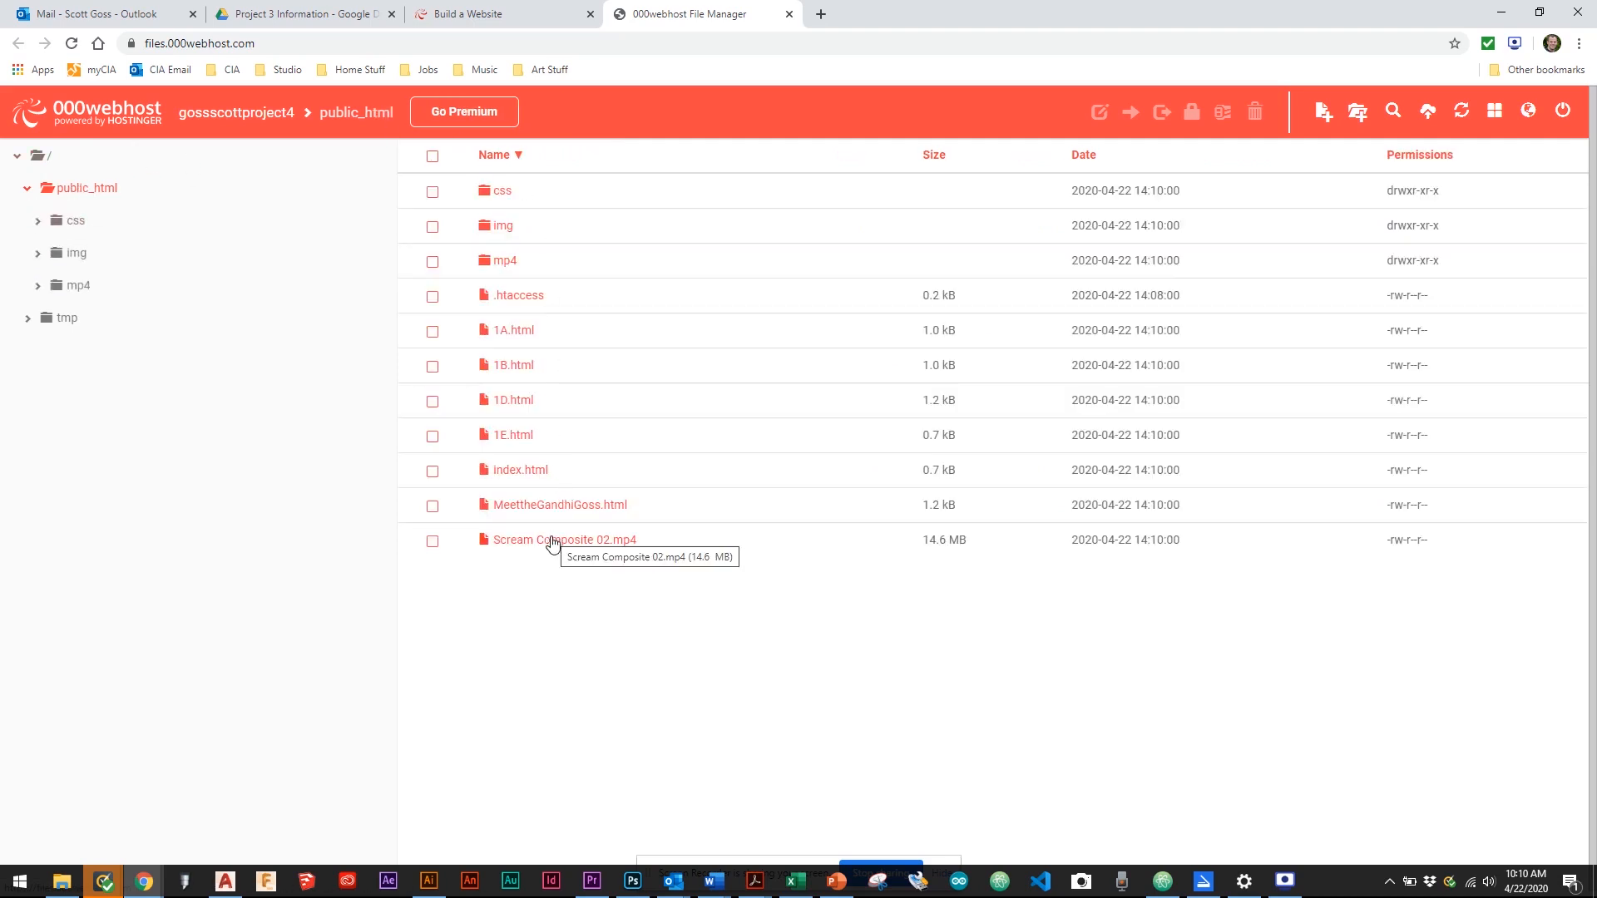
Move Scream Composite 02.mp4 from public_html into the mp4 folder
{"action": "left_click", "coordinate": [434, 541]}
{"action": "left_click_drag", "start_coordinate": [515, 545], "coordinate": [509, 263]}
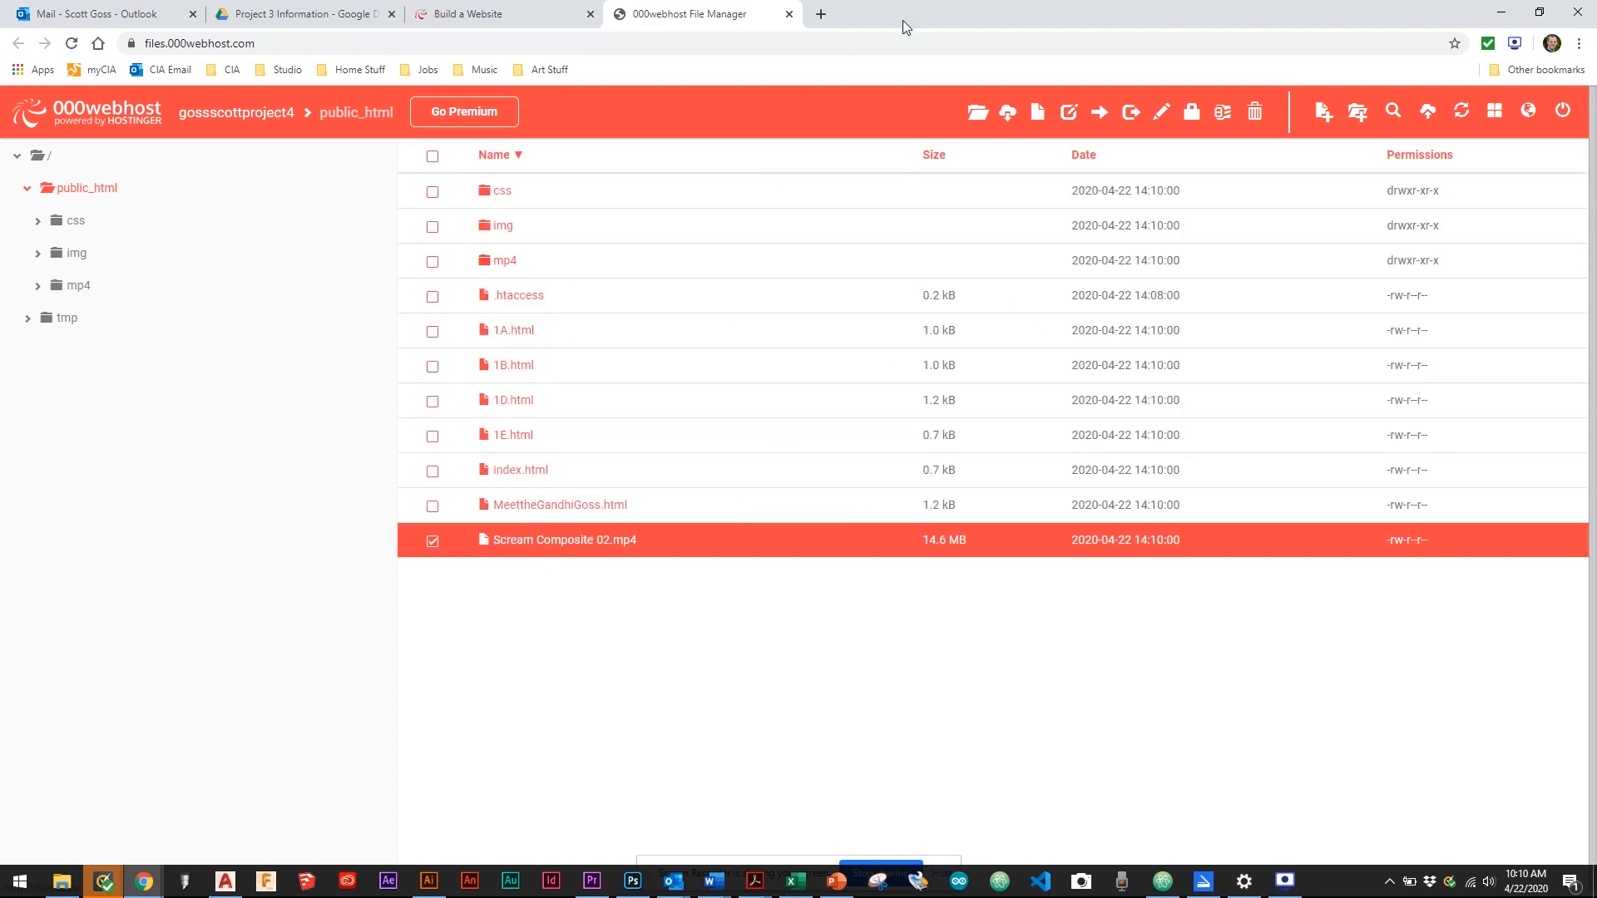
{"action": "left_click", "coordinate": [1099, 111]}
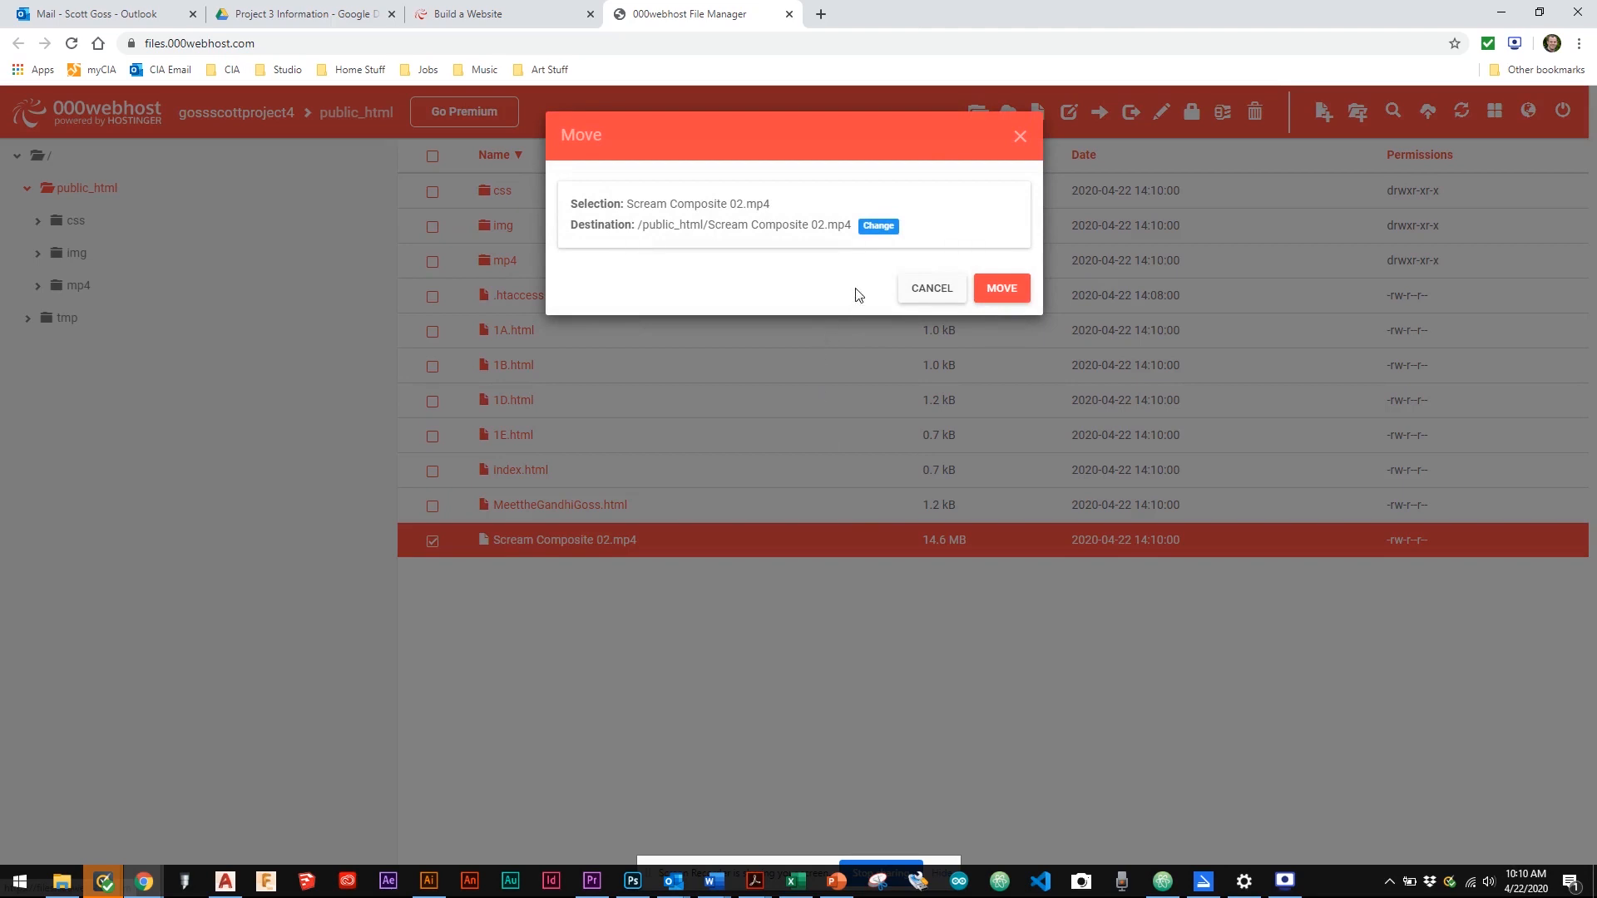
{"action": "left_click", "coordinate": [882, 228]}
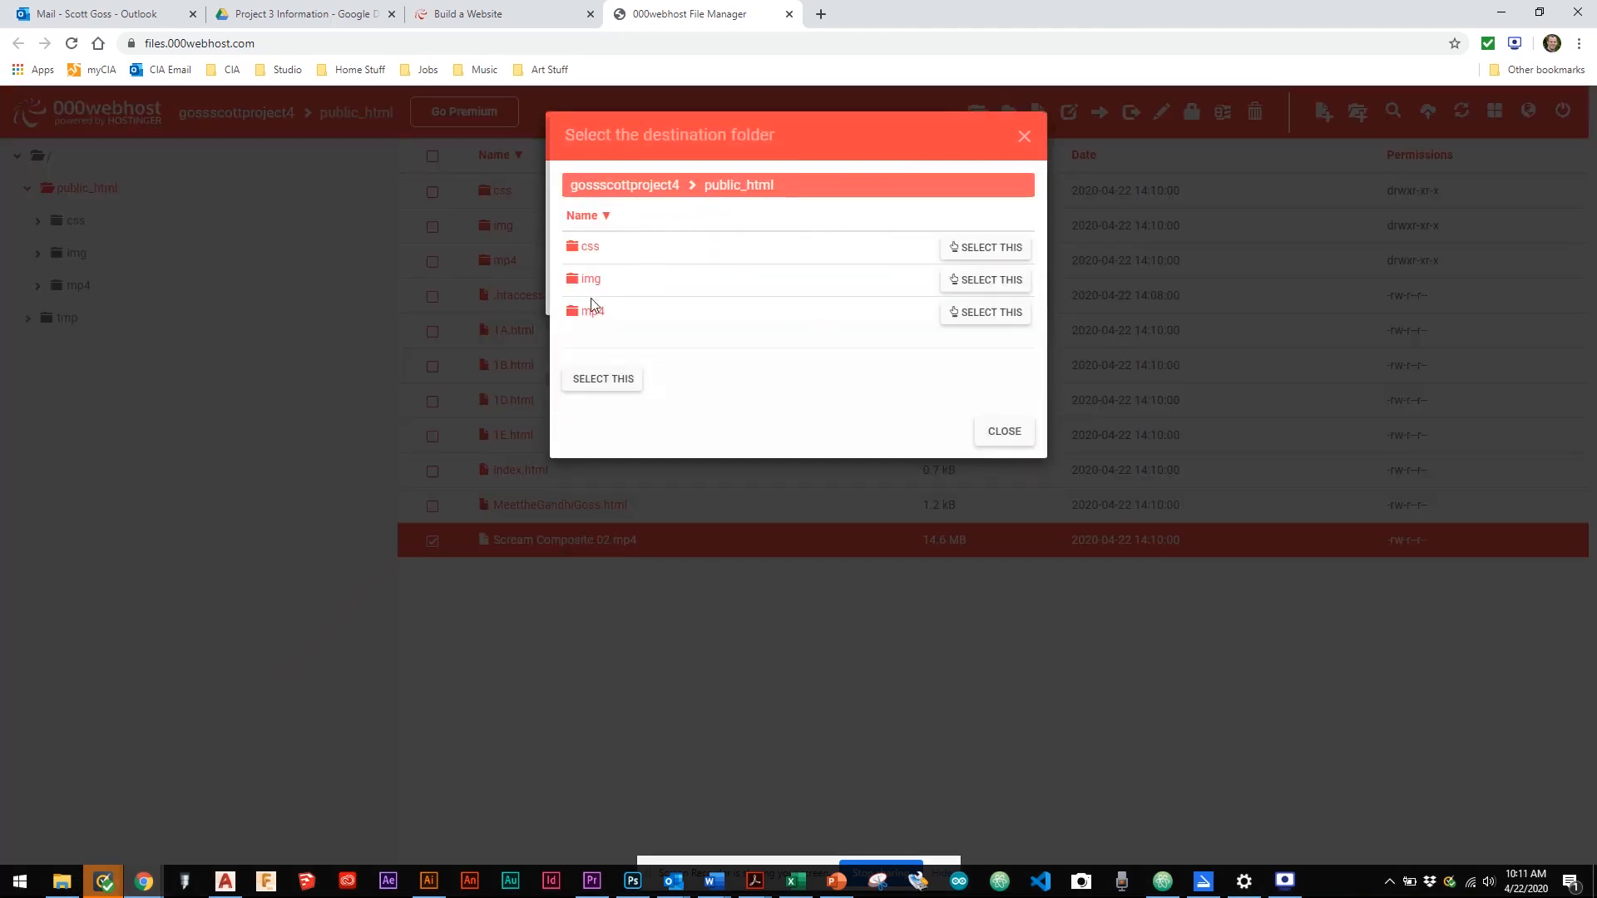
{"action": "left_click", "coordinate": [590, 312]}
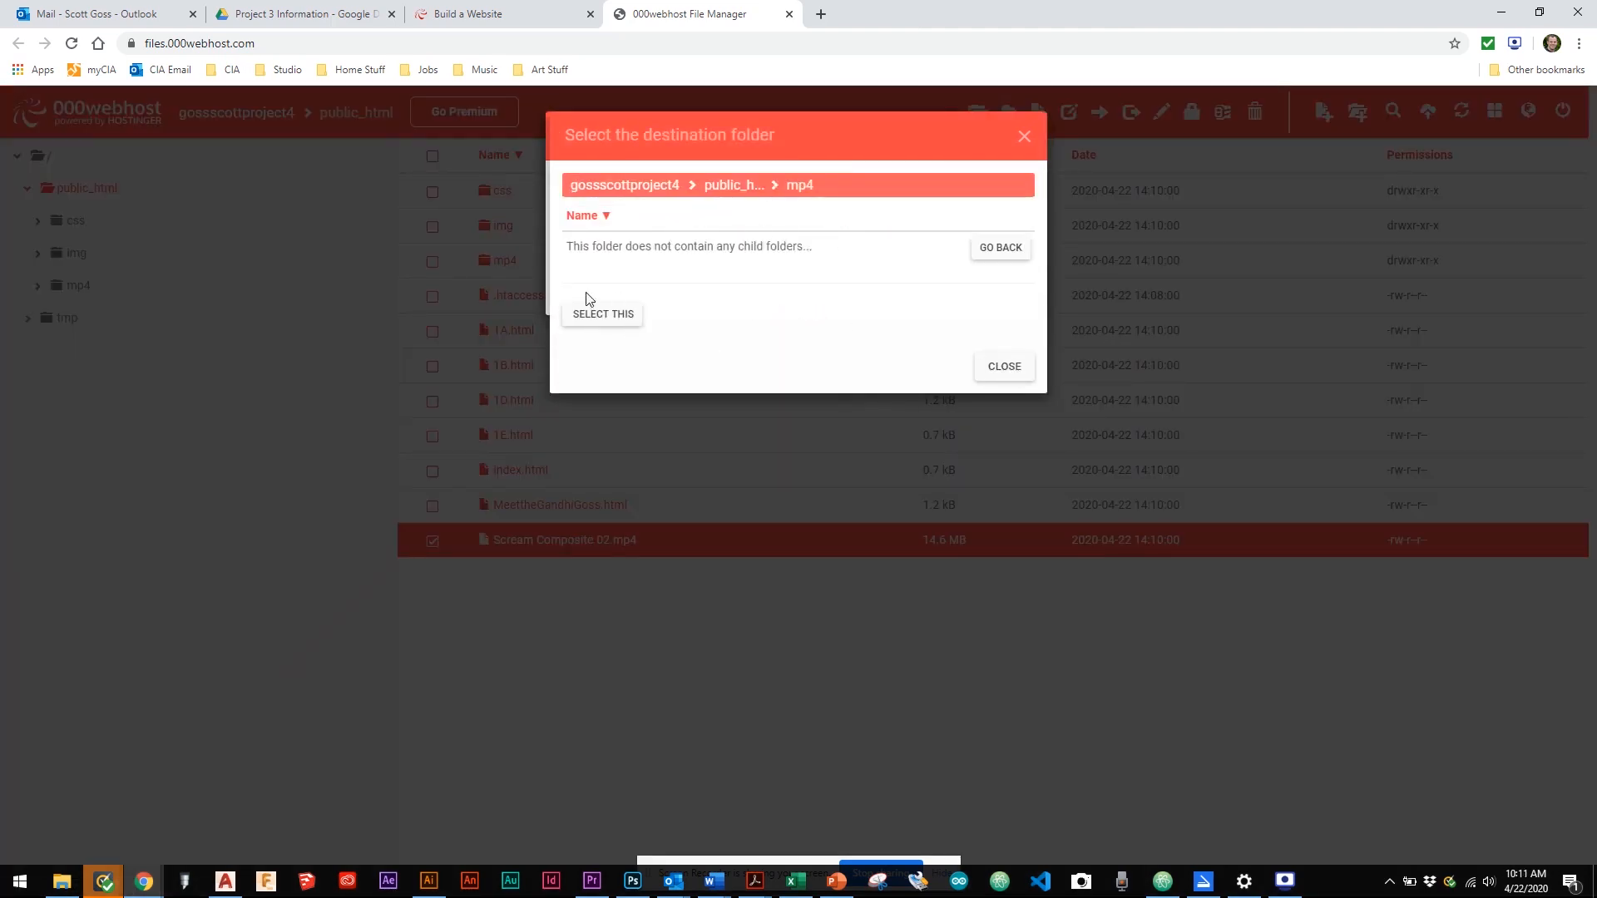
{"action": "left_click", "coordinate": [592, 314]}
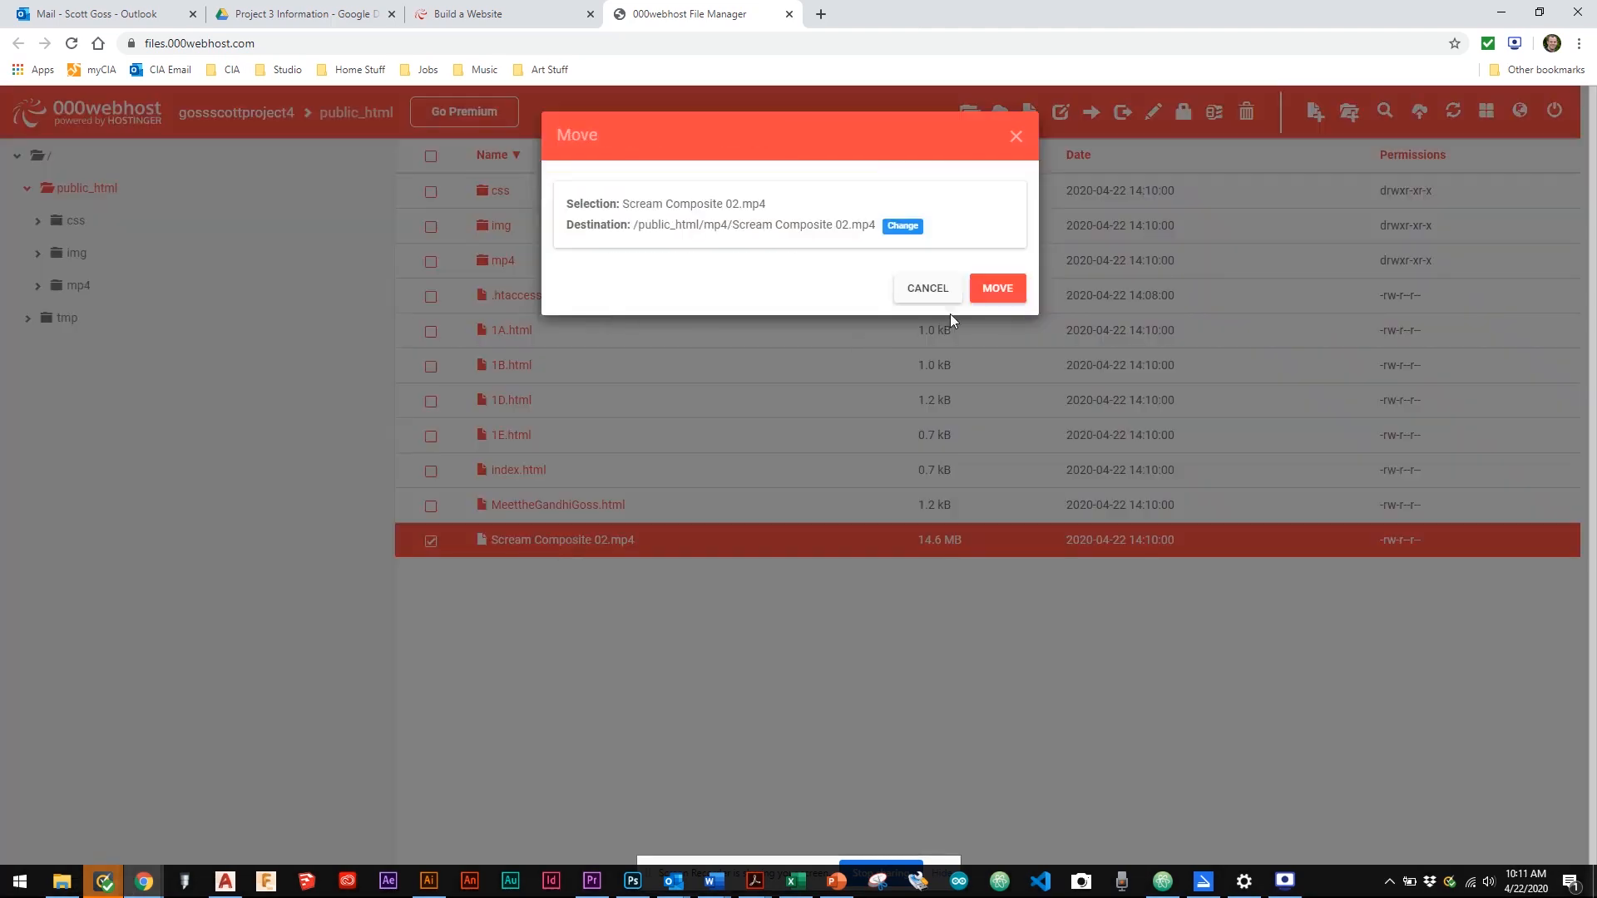
{"action": "left_click", "coordinate": [998, 288]}
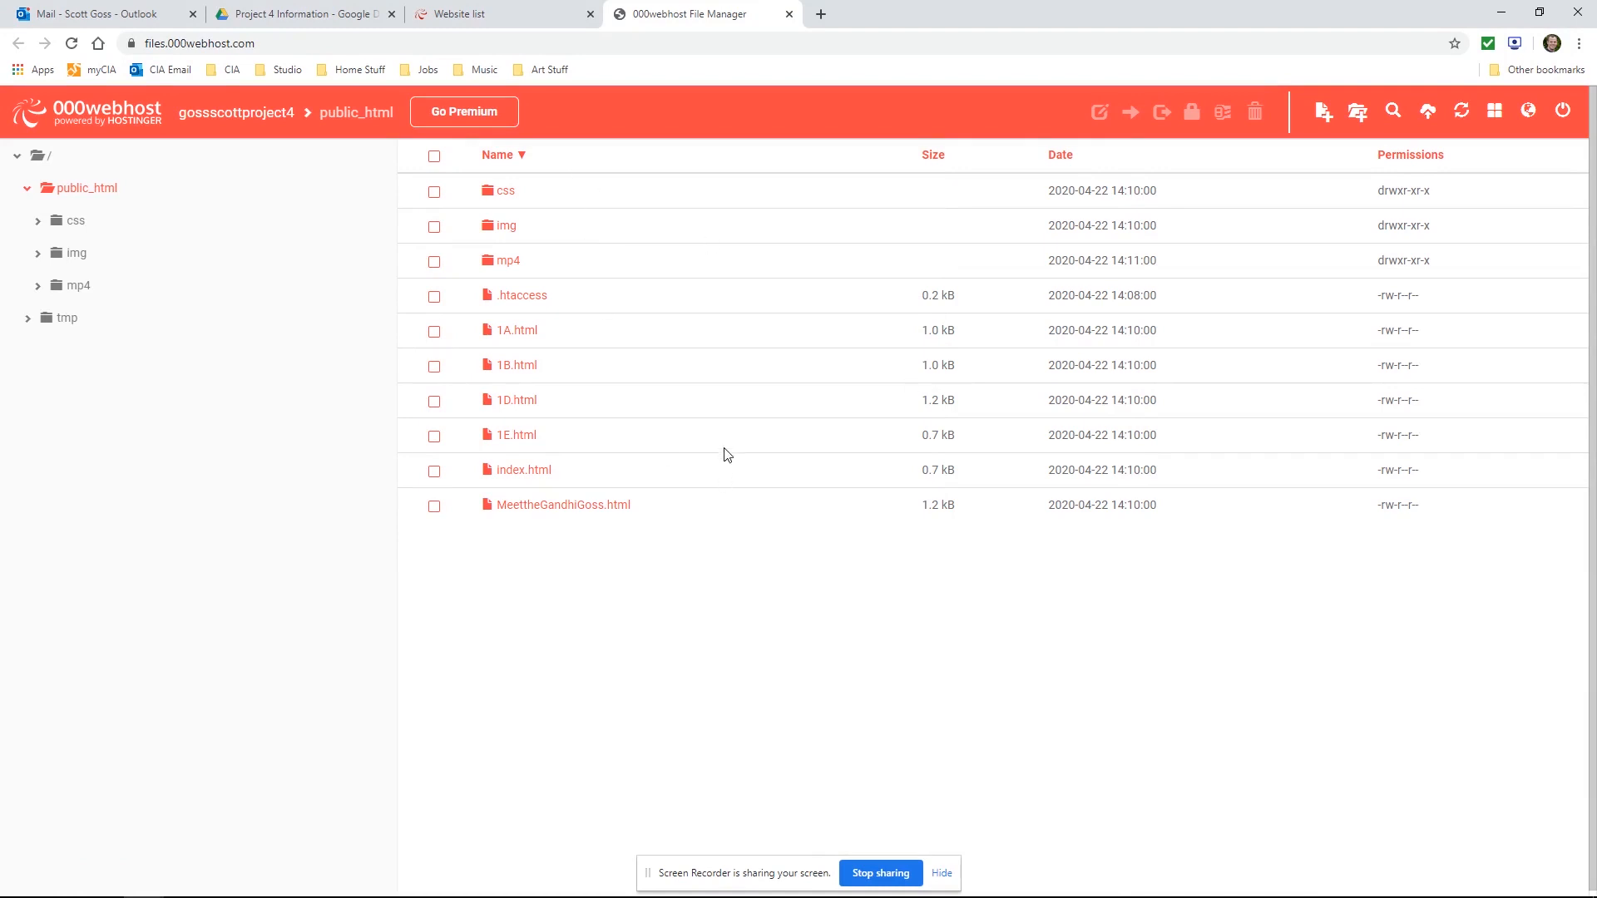
Open the published site from the website list and follow its page links to check each page
{"action": "left_click", "coordinate": [504, 16]}
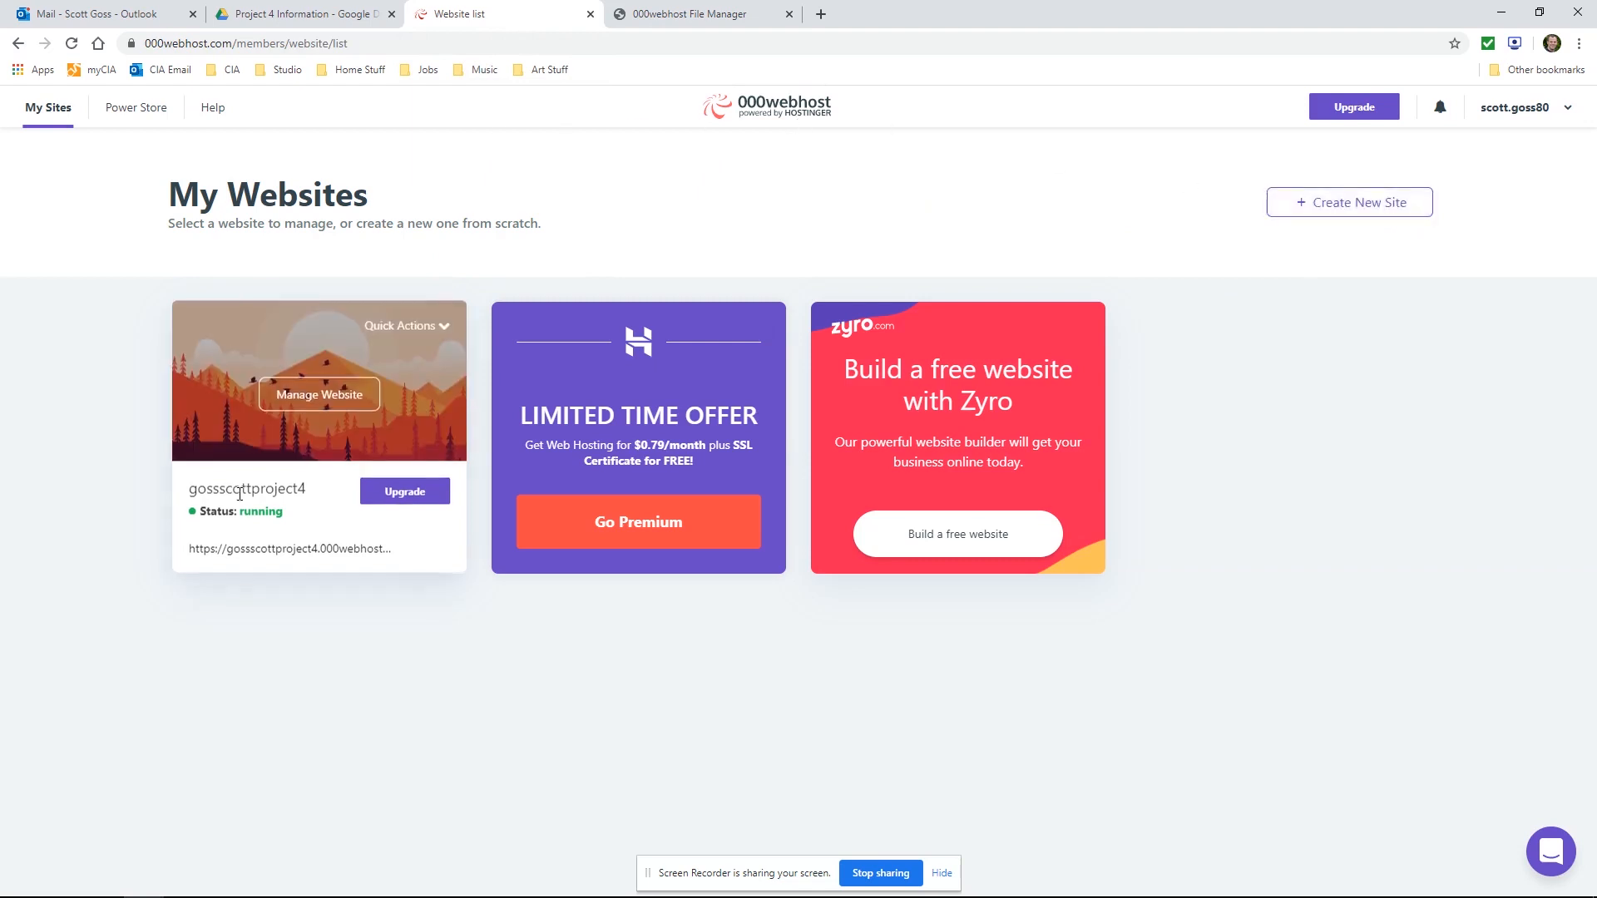
{"action": "left_click", "coordinate": [252, 552]}
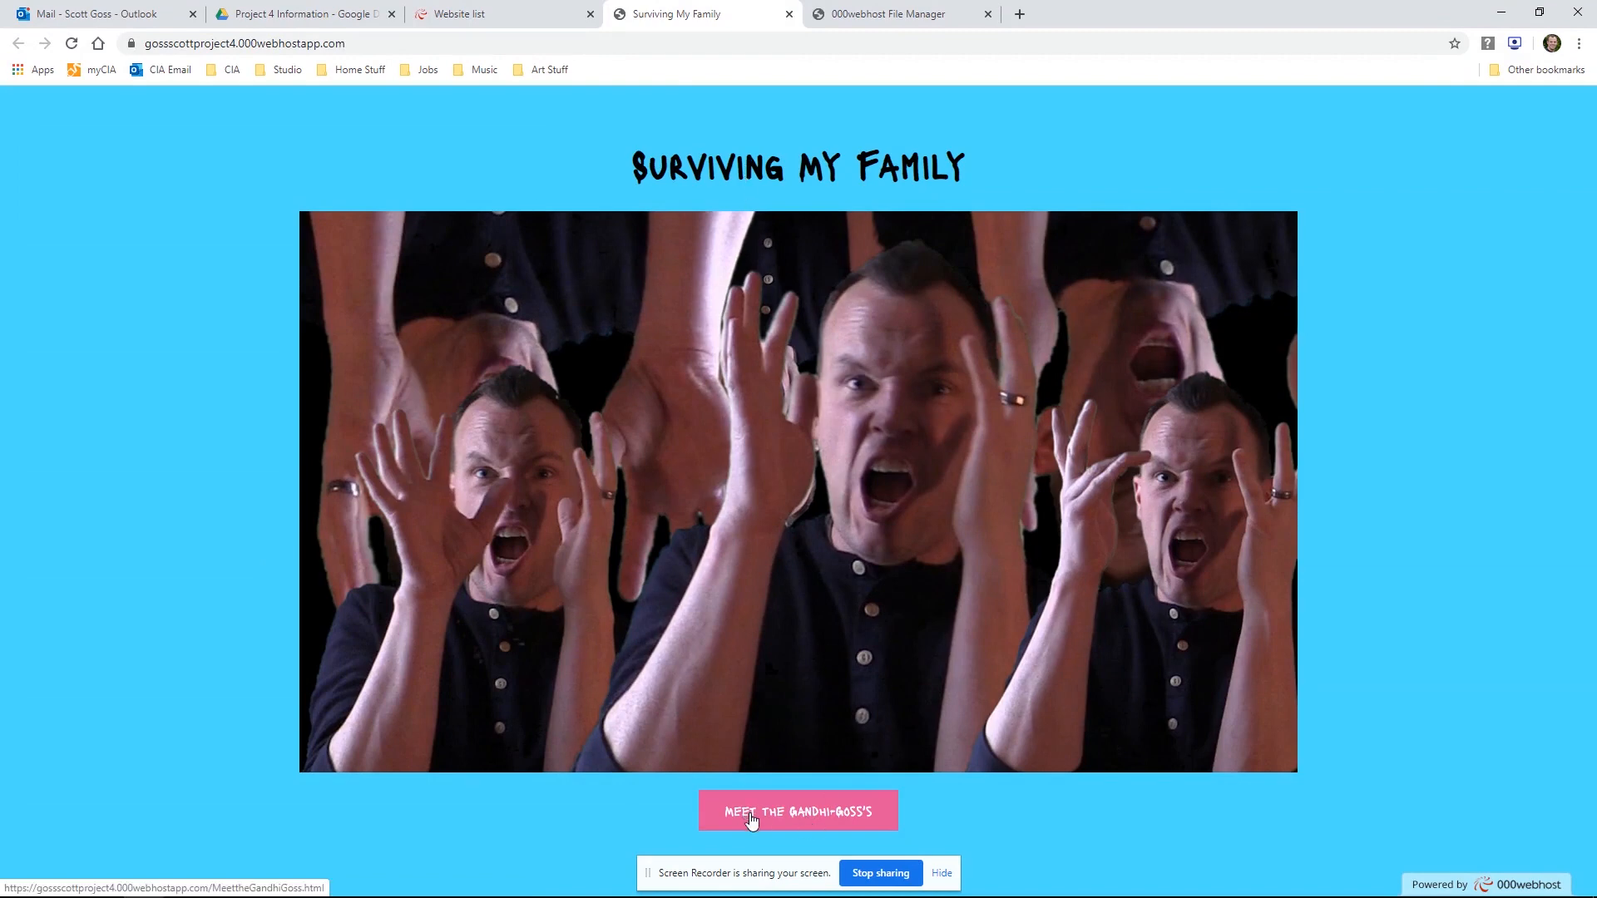
{"action": "left_click", "coordinate": [752, 821]}
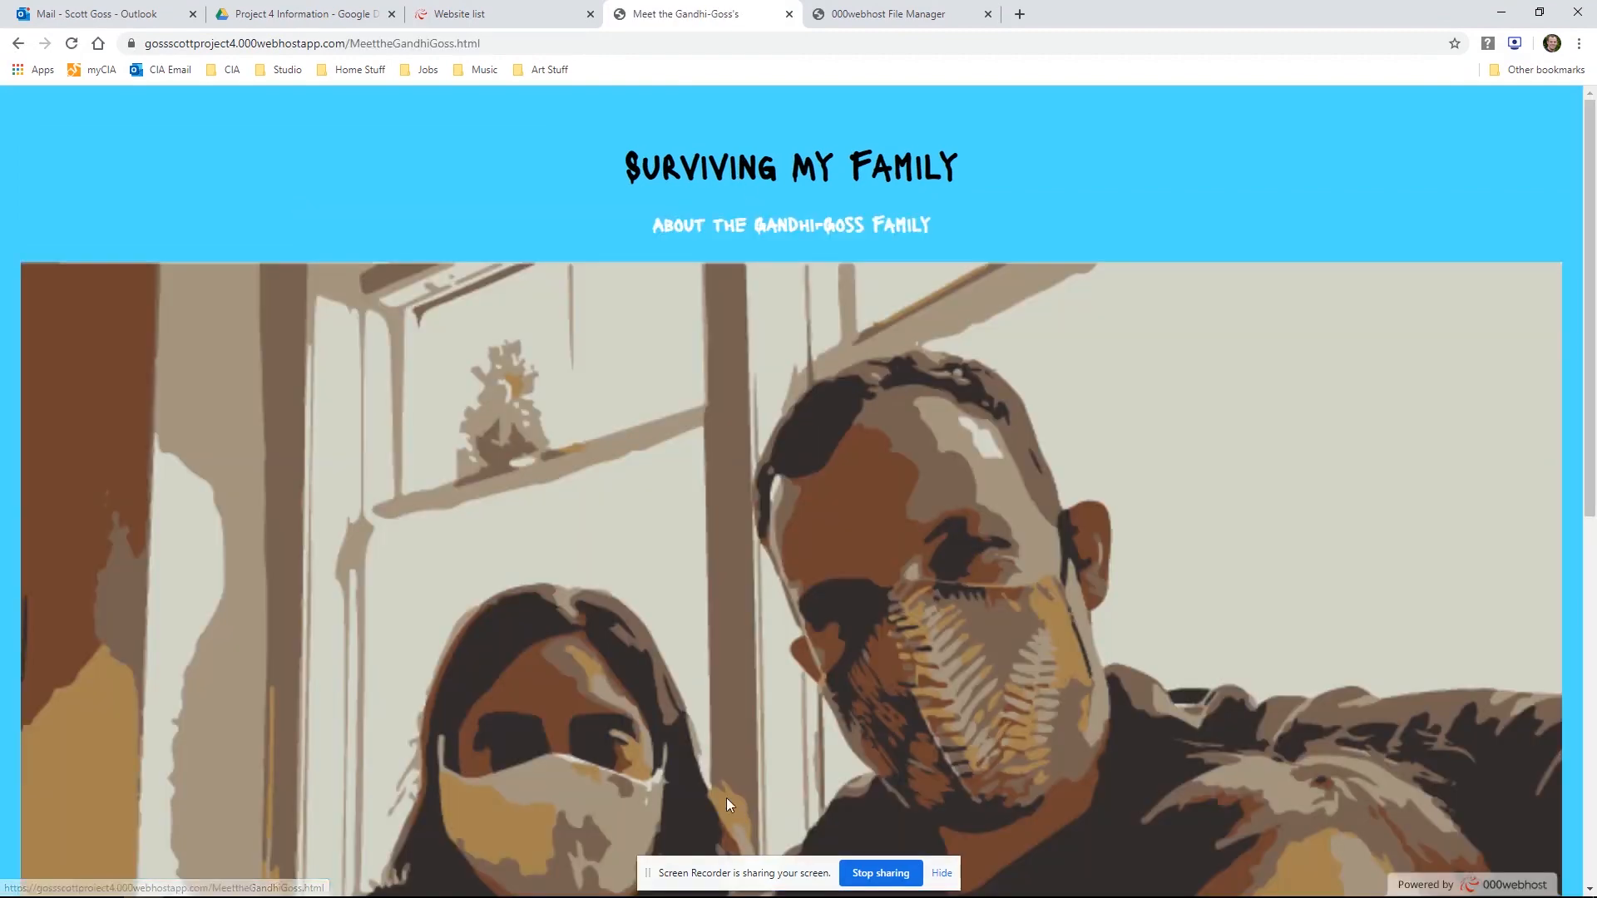
{"action": "scroll", "coordinate": [667, 785], "scroll_direction": "down", "scroll_amount": 5}
{"action": "left_click", "coordinate": [645, 803]}
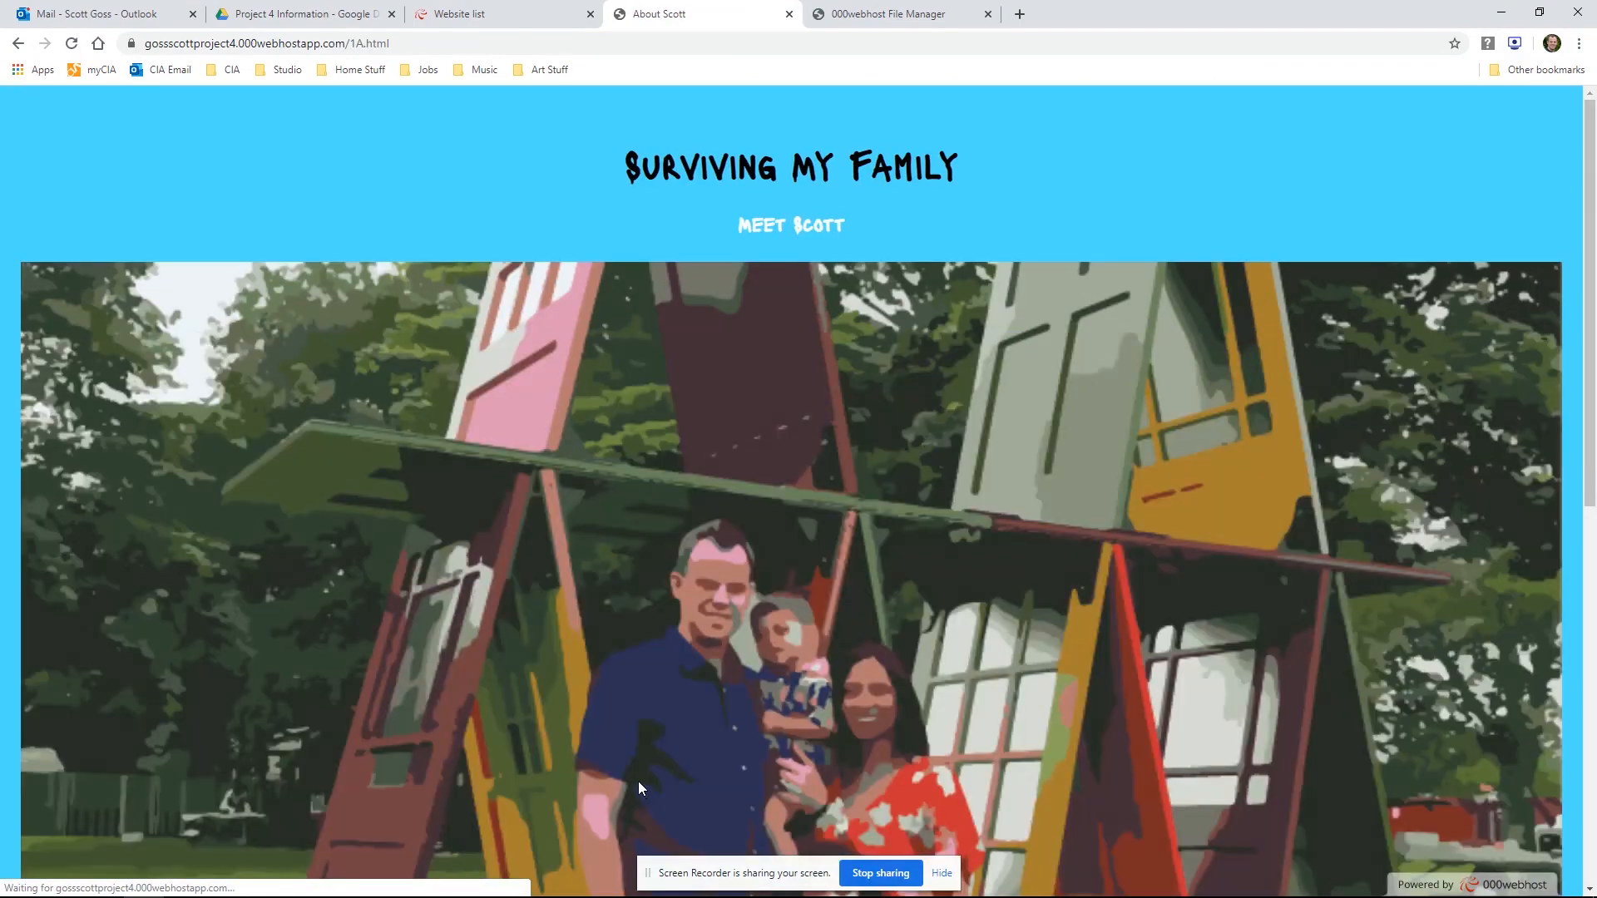
{"action": "scroll", "coordinate": [653, 798], "scroll_direction": "down", "scroll_amount": 6}
{"action": "left_click", "coordinate": [657, 800]}
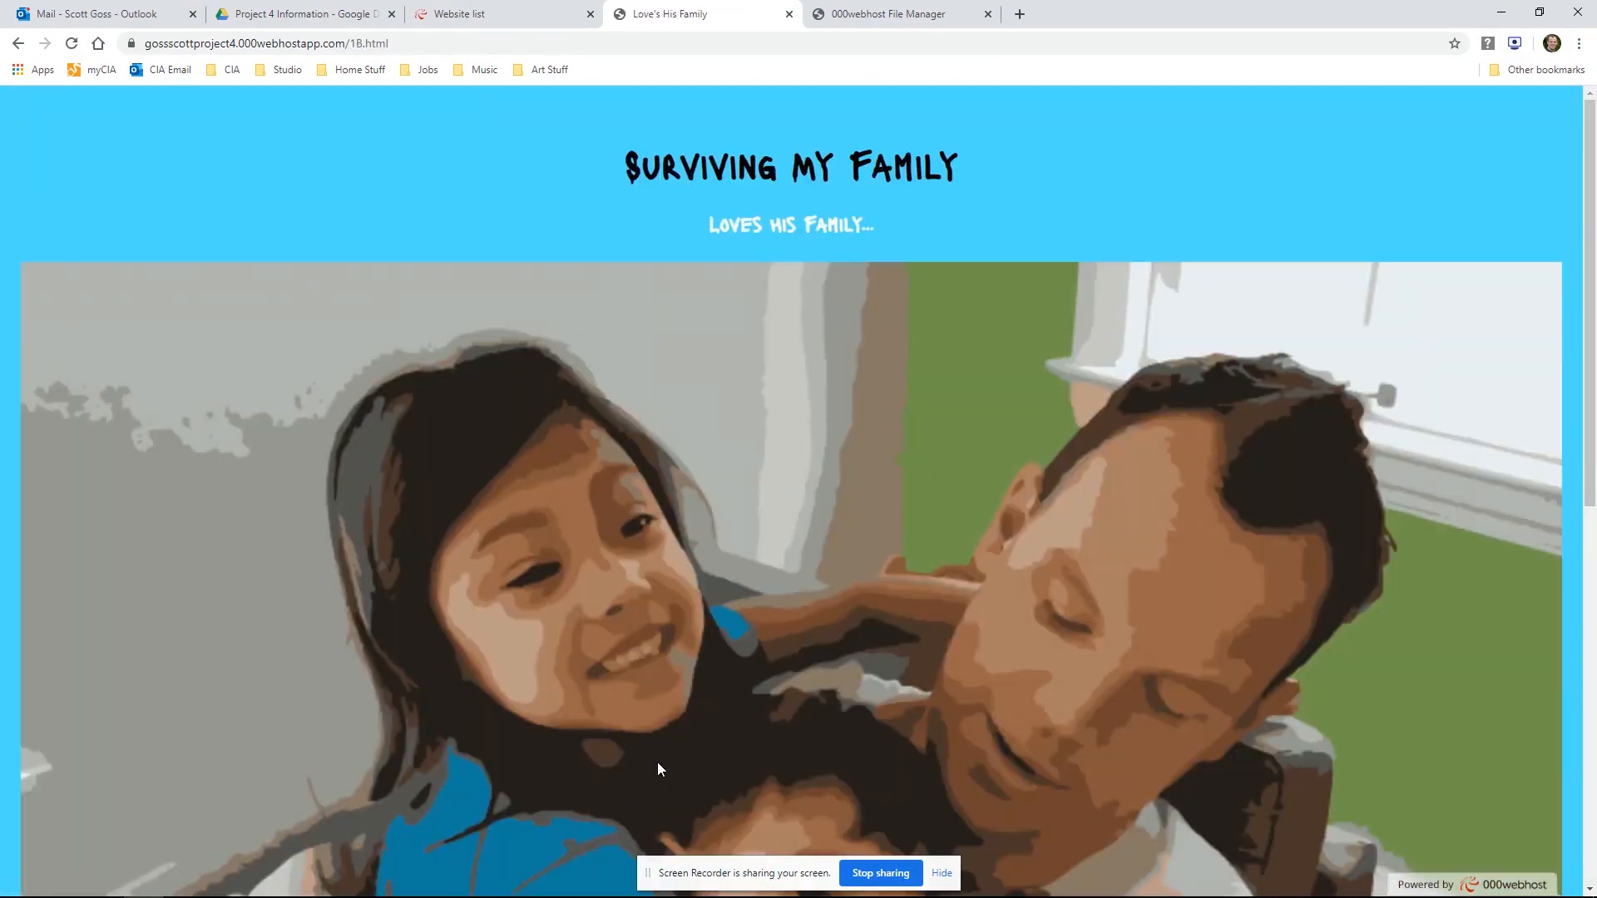
Follow the link to the Loses His Cool page, play and pause its video, and return to the home page
{"action": "scroll", "coordinate": [656, 782], "scroll_direction": "down", "scroll_amount": 6}
{"action": "left_click", "coordinate": [690, 802]}
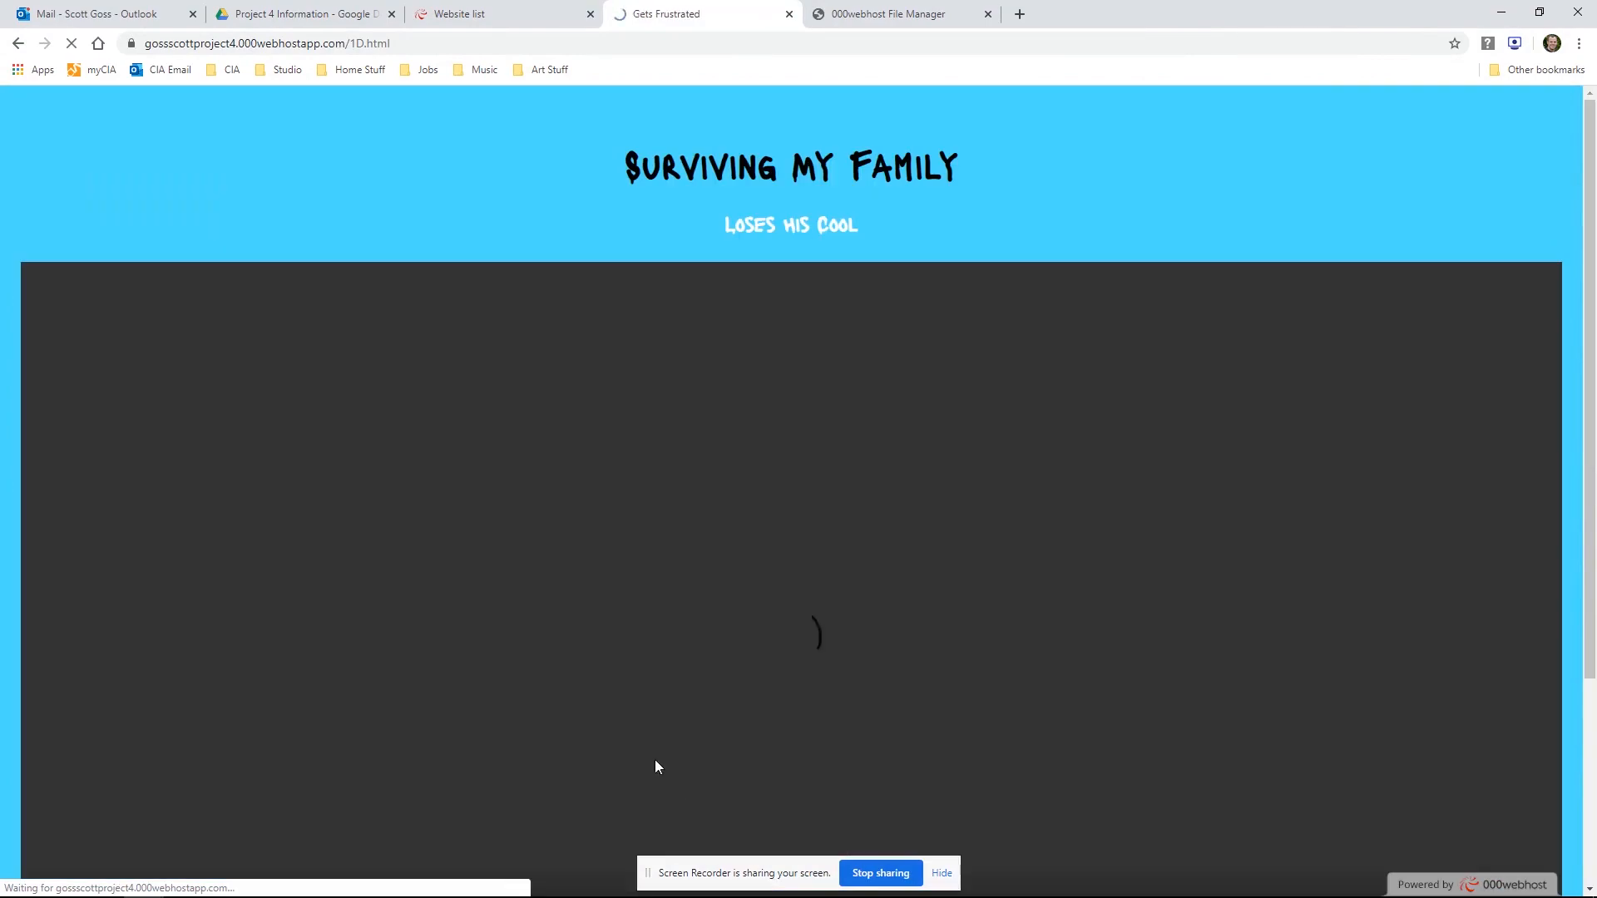
{"action": "scroll", "coordinate": [630, 739], "scroll_direction": "down", "scroll_amount": 5}
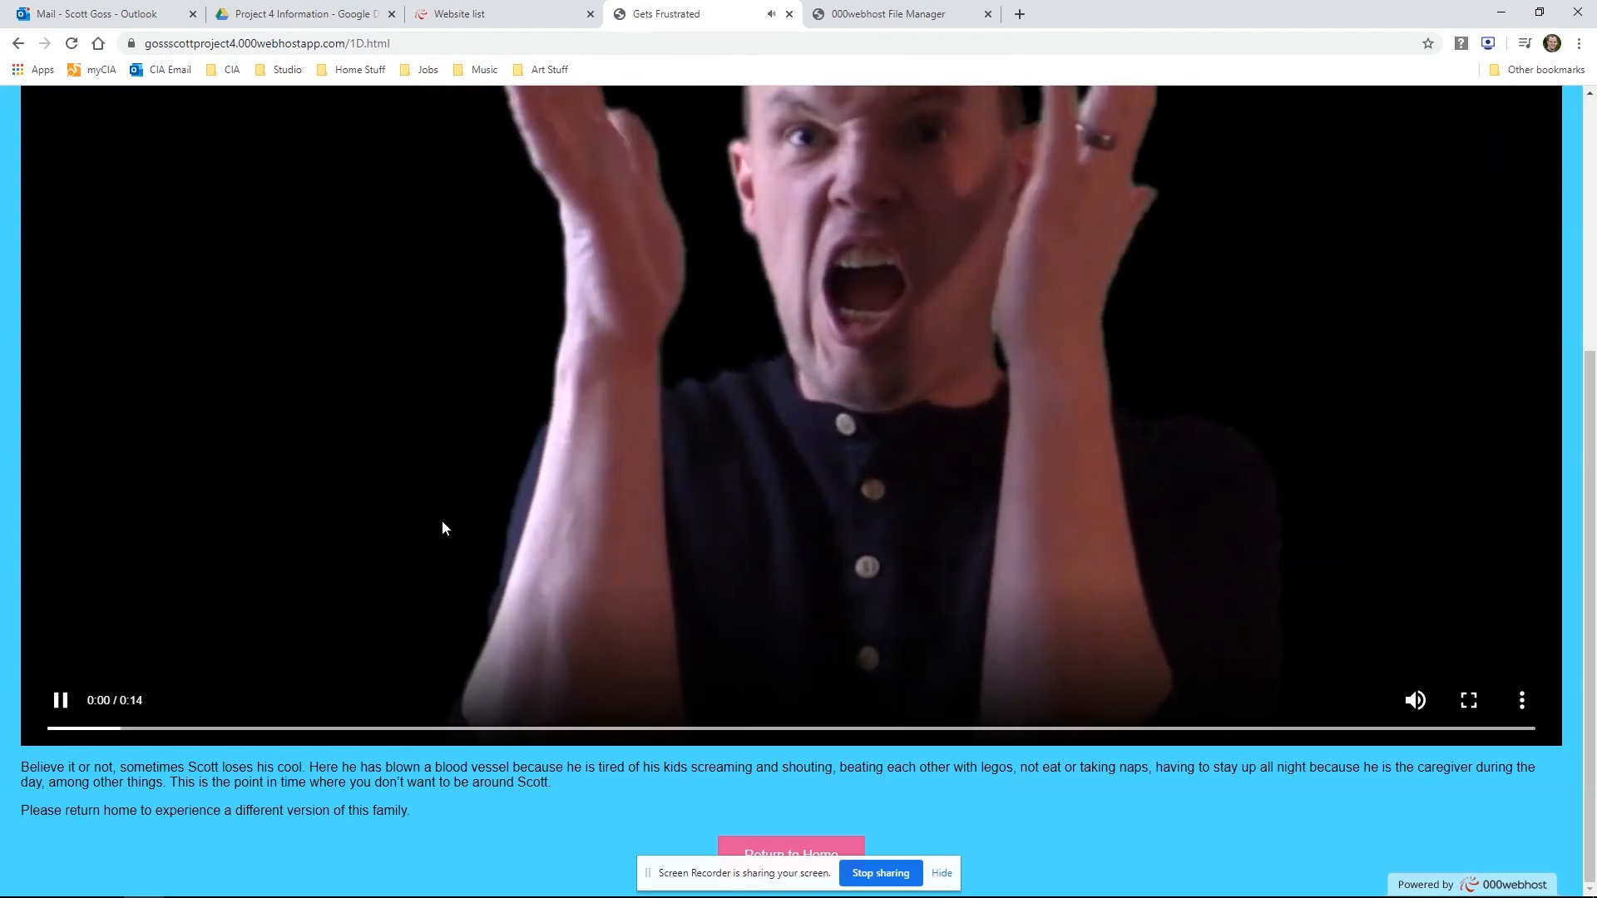
{"action": "left_click", "coordinate": [61, 701]}
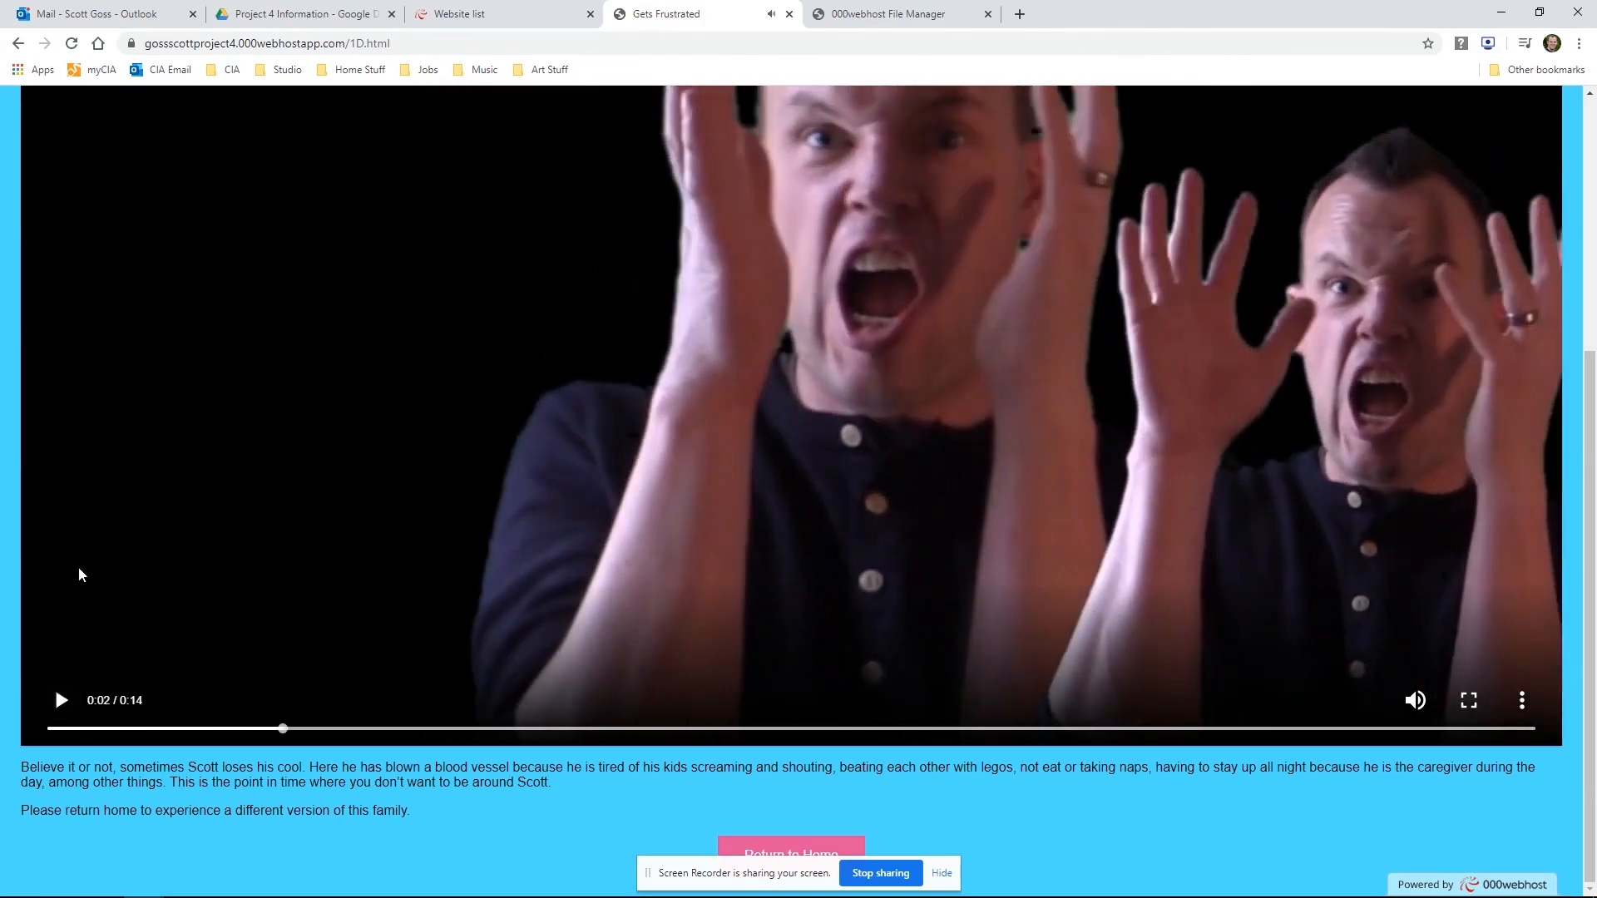
{"action": "left_click", "coordinate": [800, 850]}
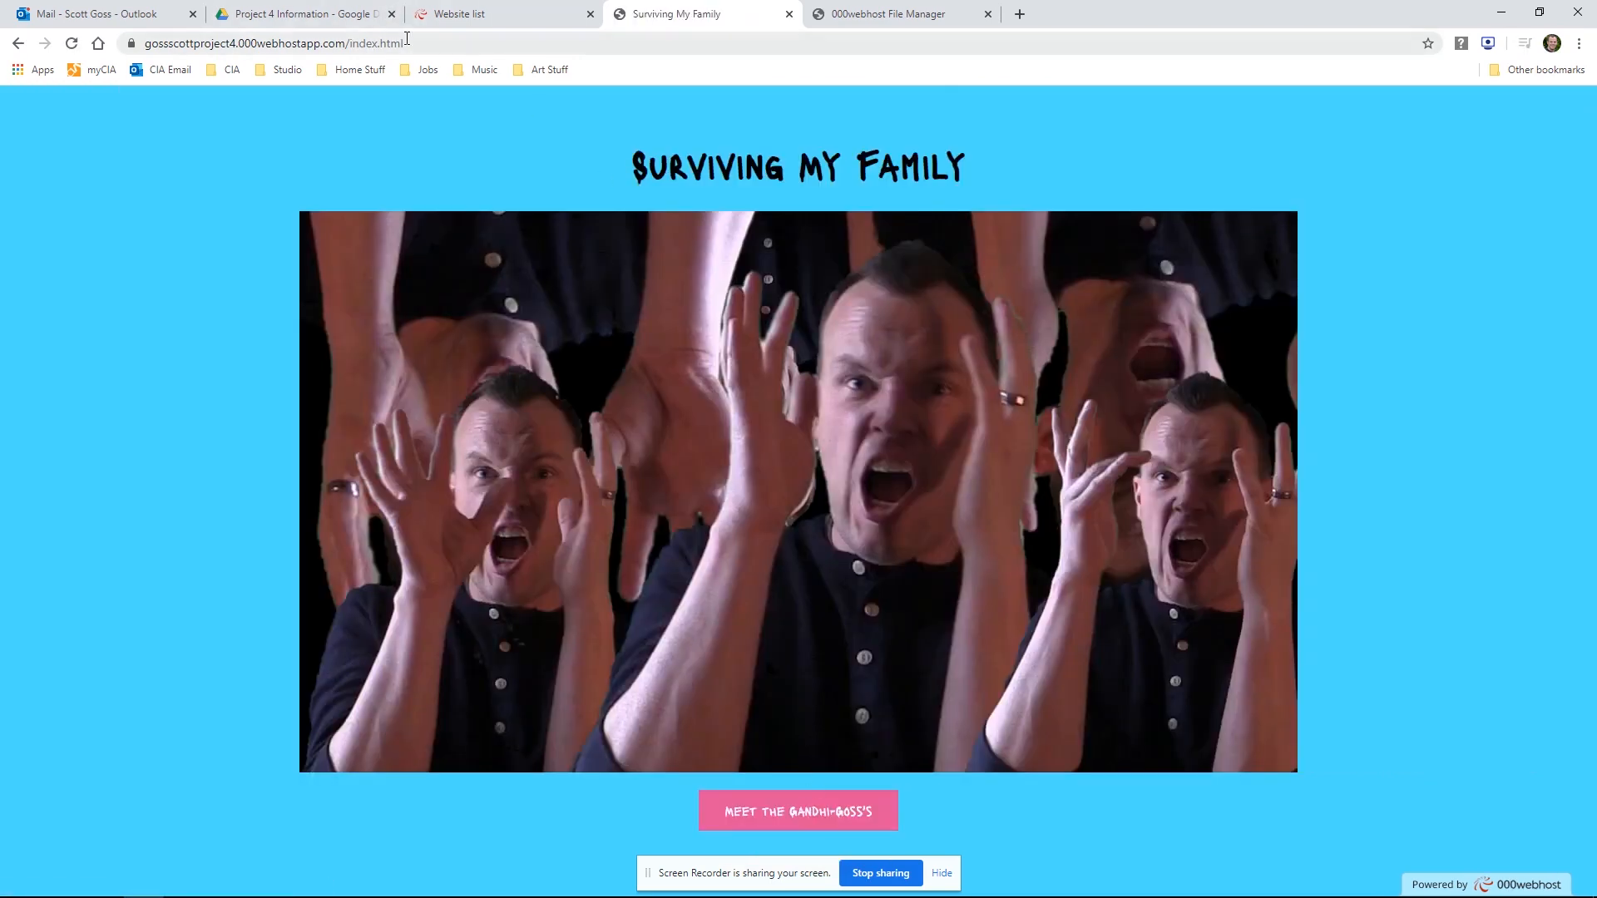
Copy the site's index.html address and paste it into the Project 4 Links document in the Project 4 Information Drive folder
{"action": "left_click", "coordinate": [463, 45]}
{"action": "key", "text": "ctrl+c"}
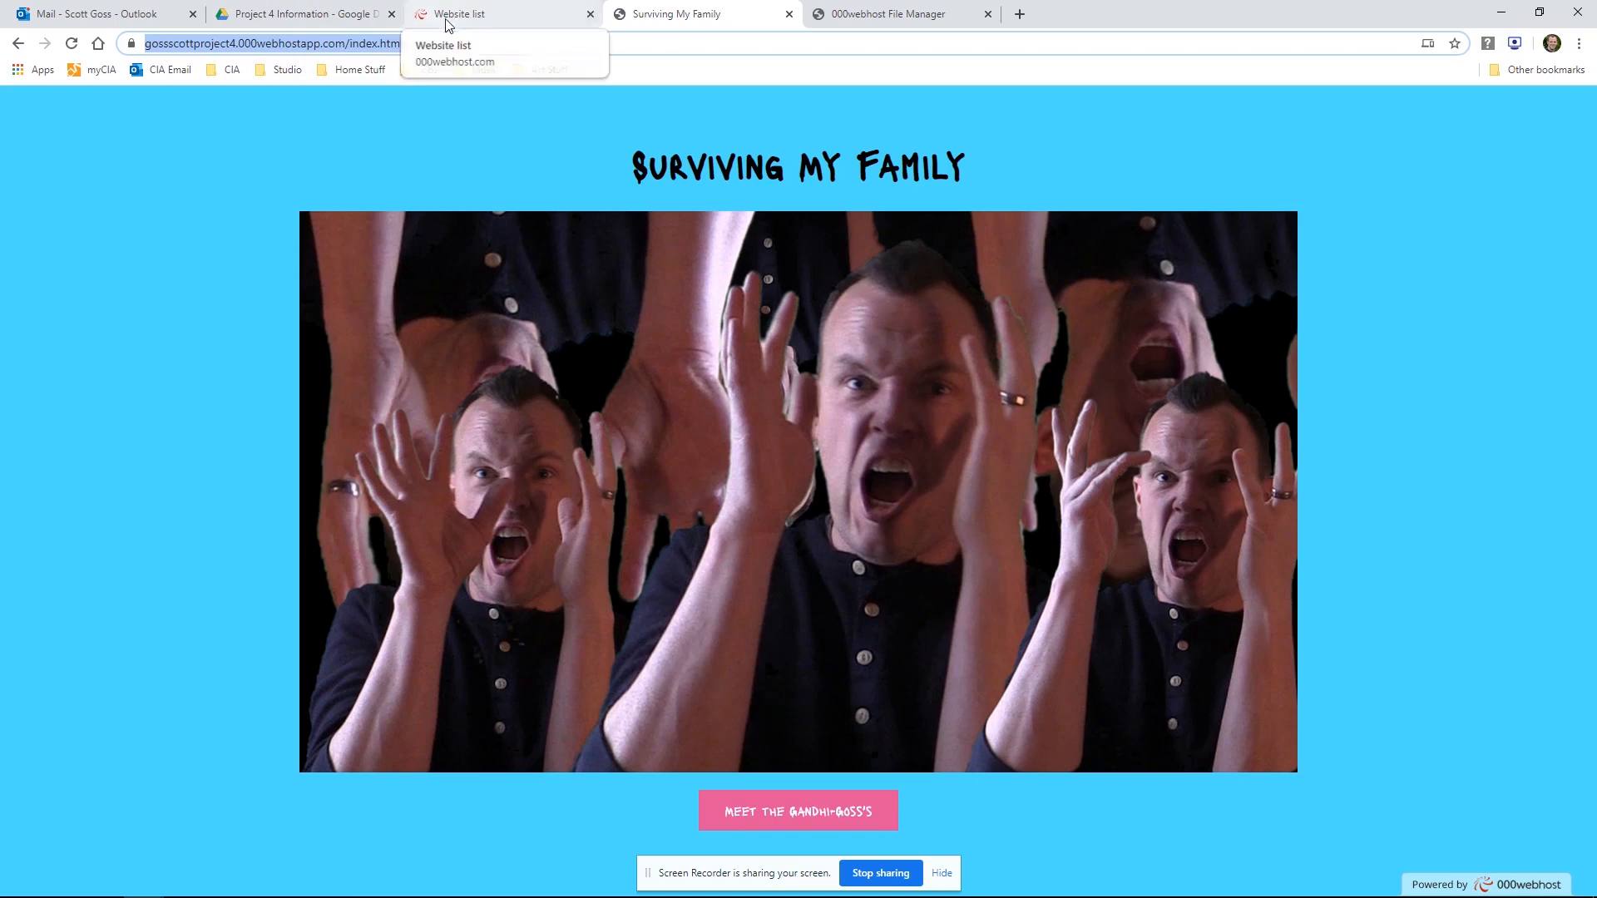
{"action": "left_click", "coordinate": [306, 17]}
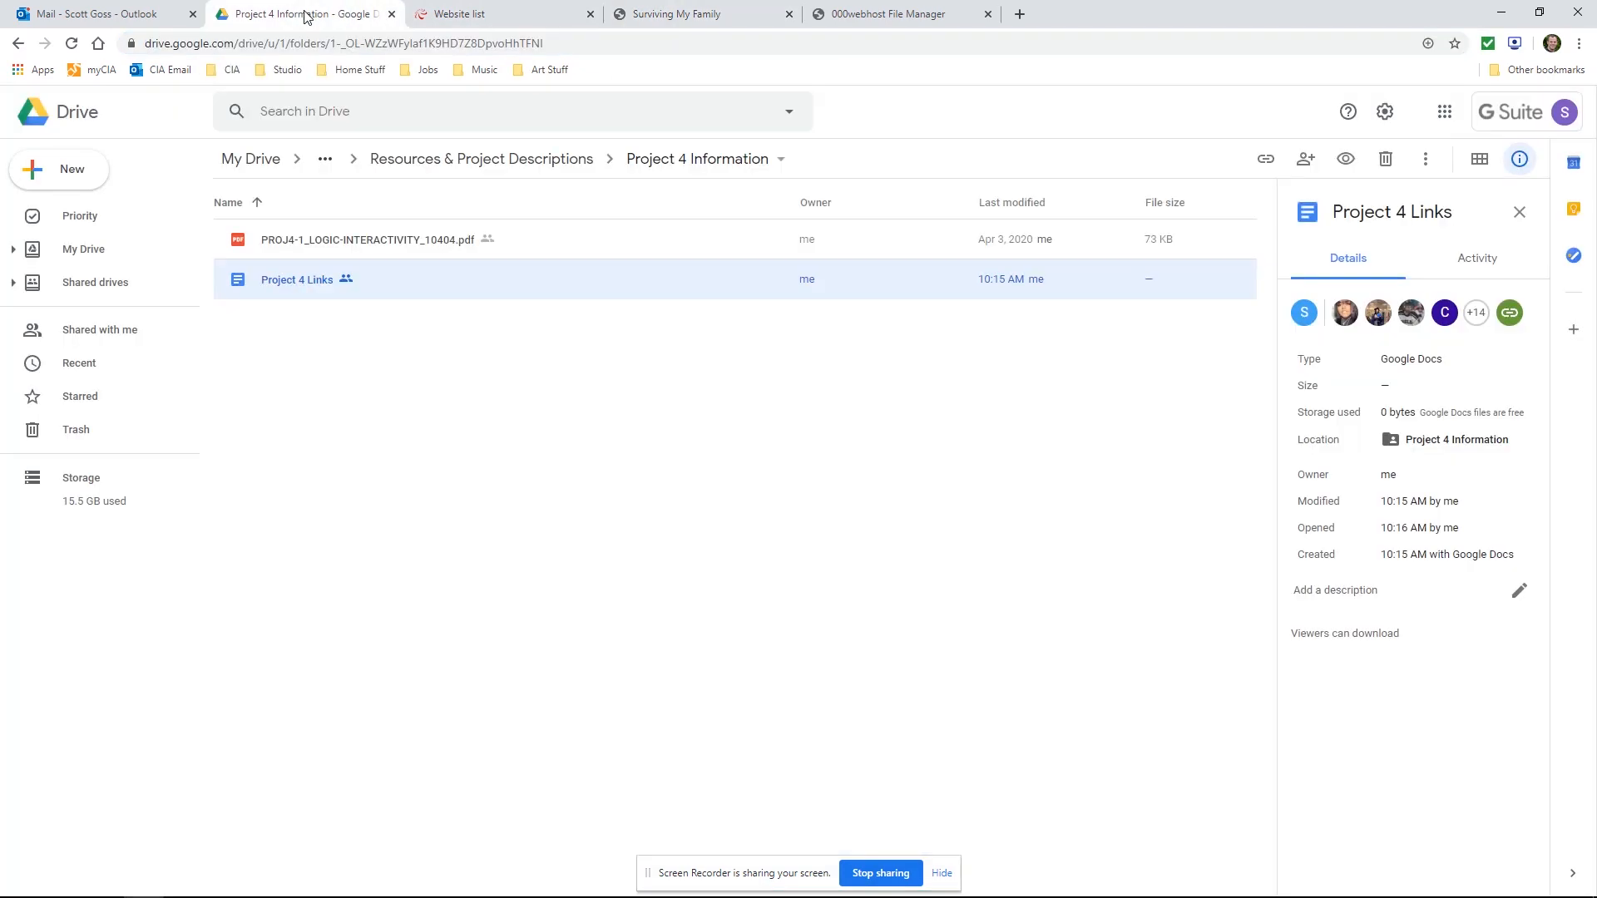
{"action": "left_click", "coordinate": [383, 158]}
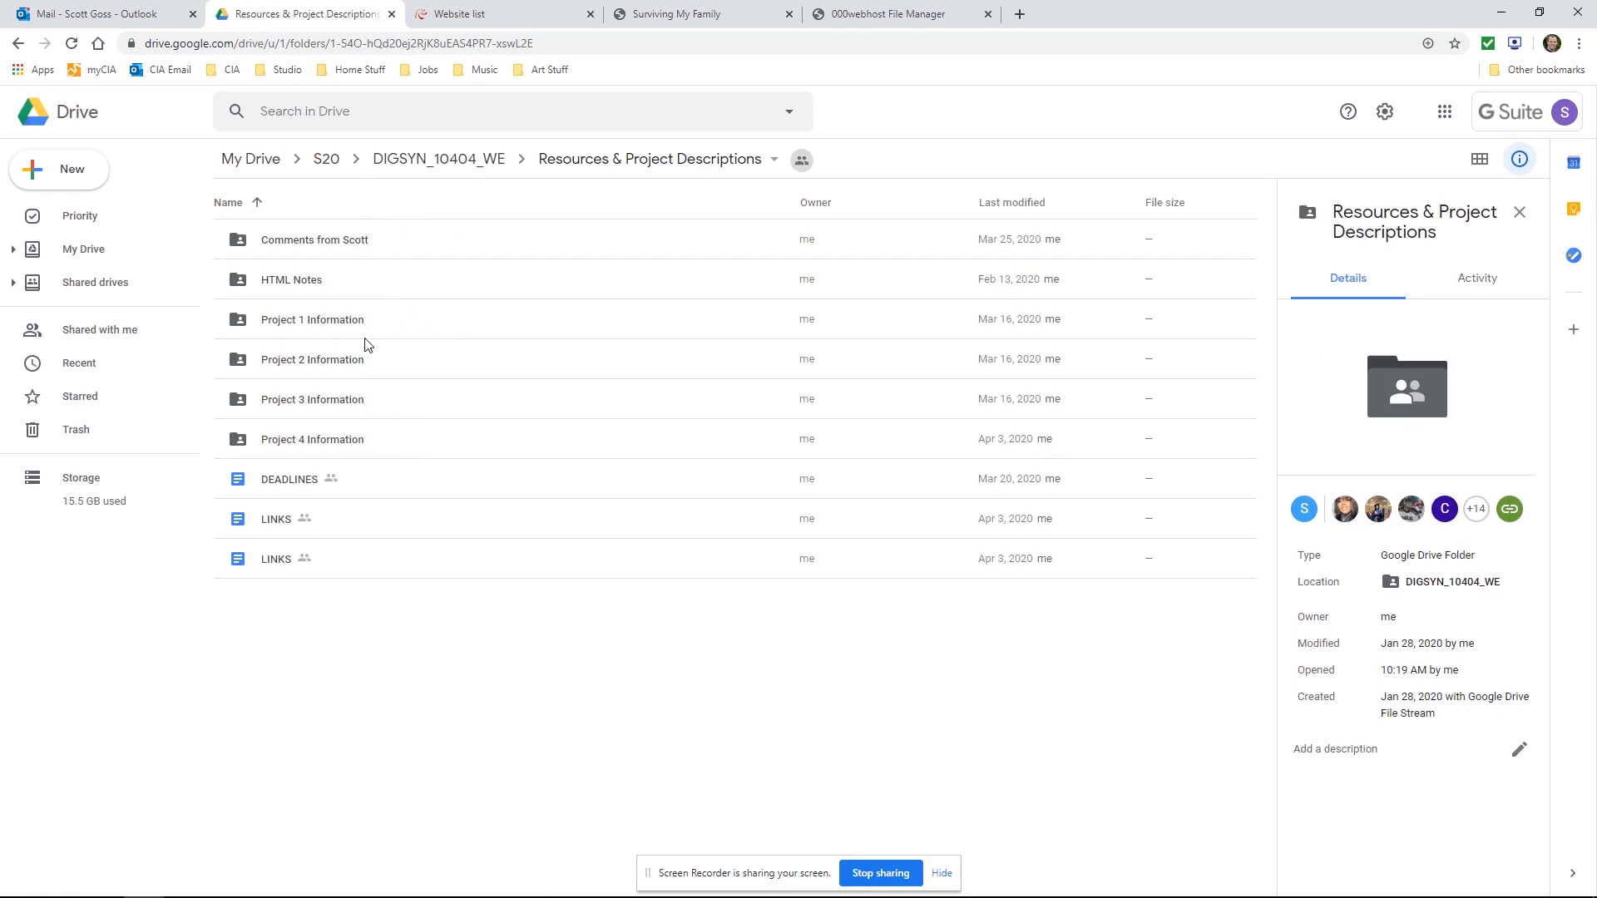
{"action": "double_click", "coordinate": [301, 439]}
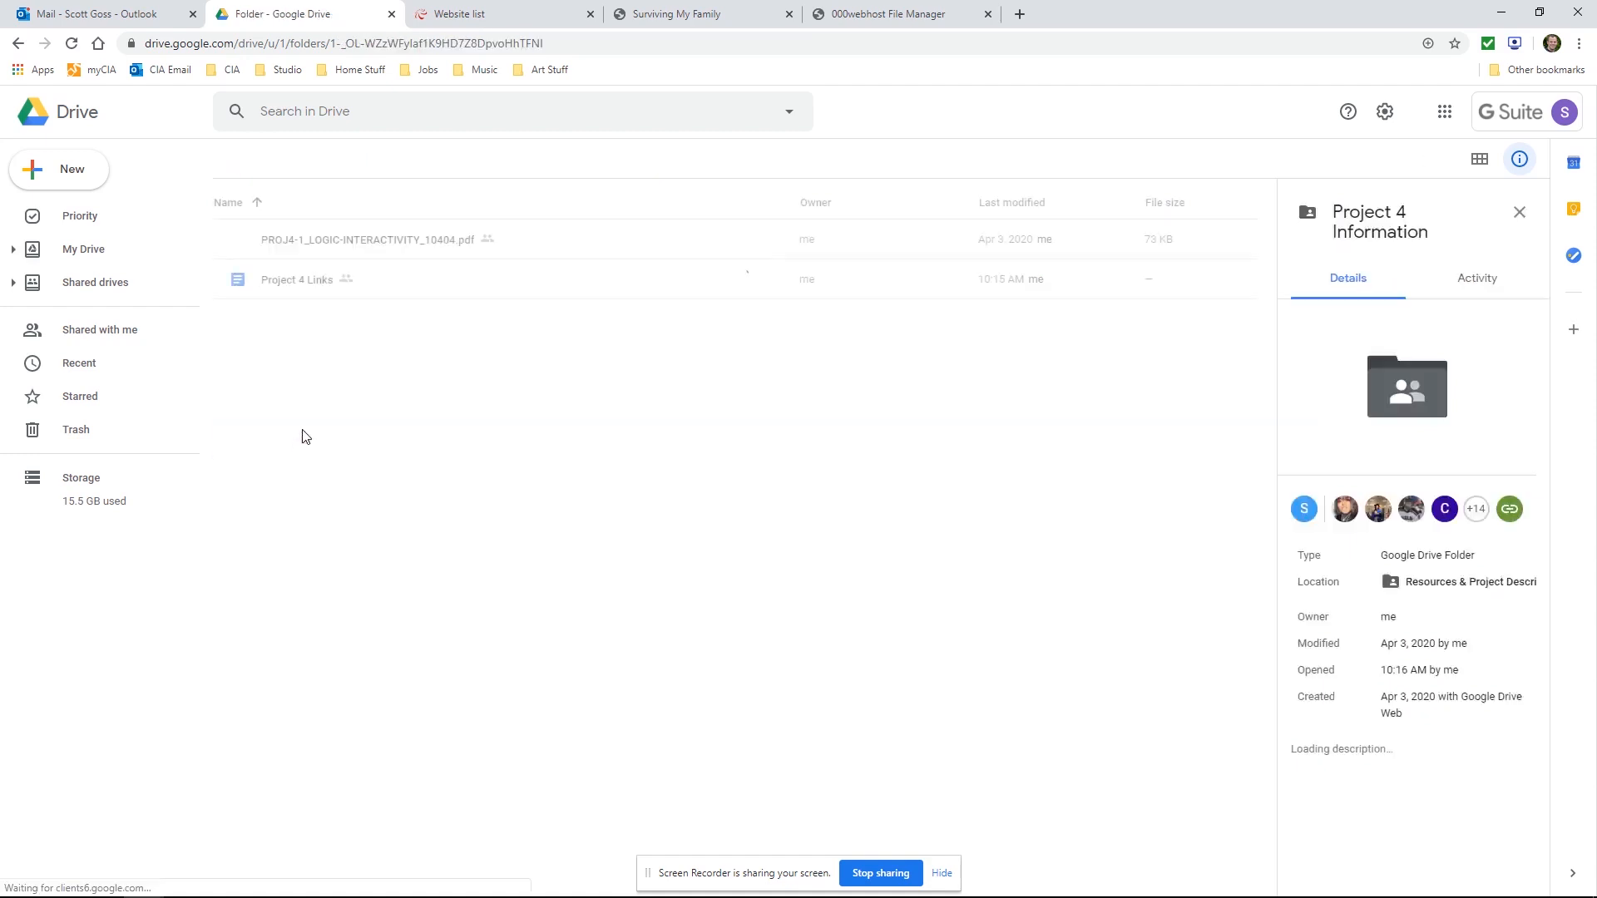
{"action": "double_click", "coordinate": [314, 283]}
{"action": "key", "text": "ctrl+v"}
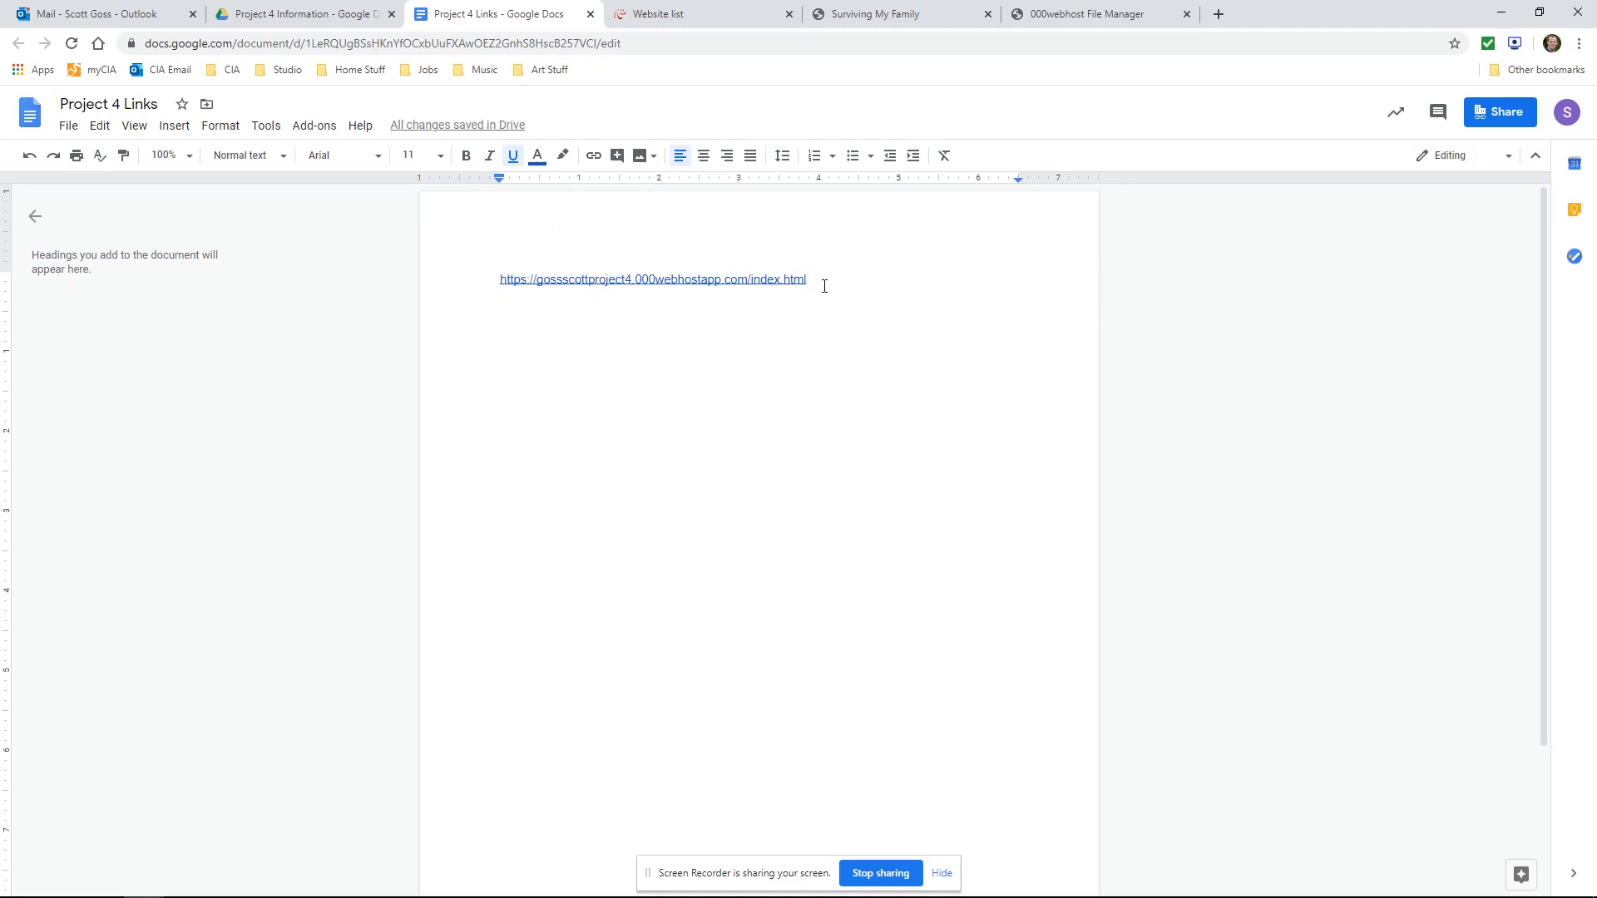
{"action": "key", "text": "Return"}
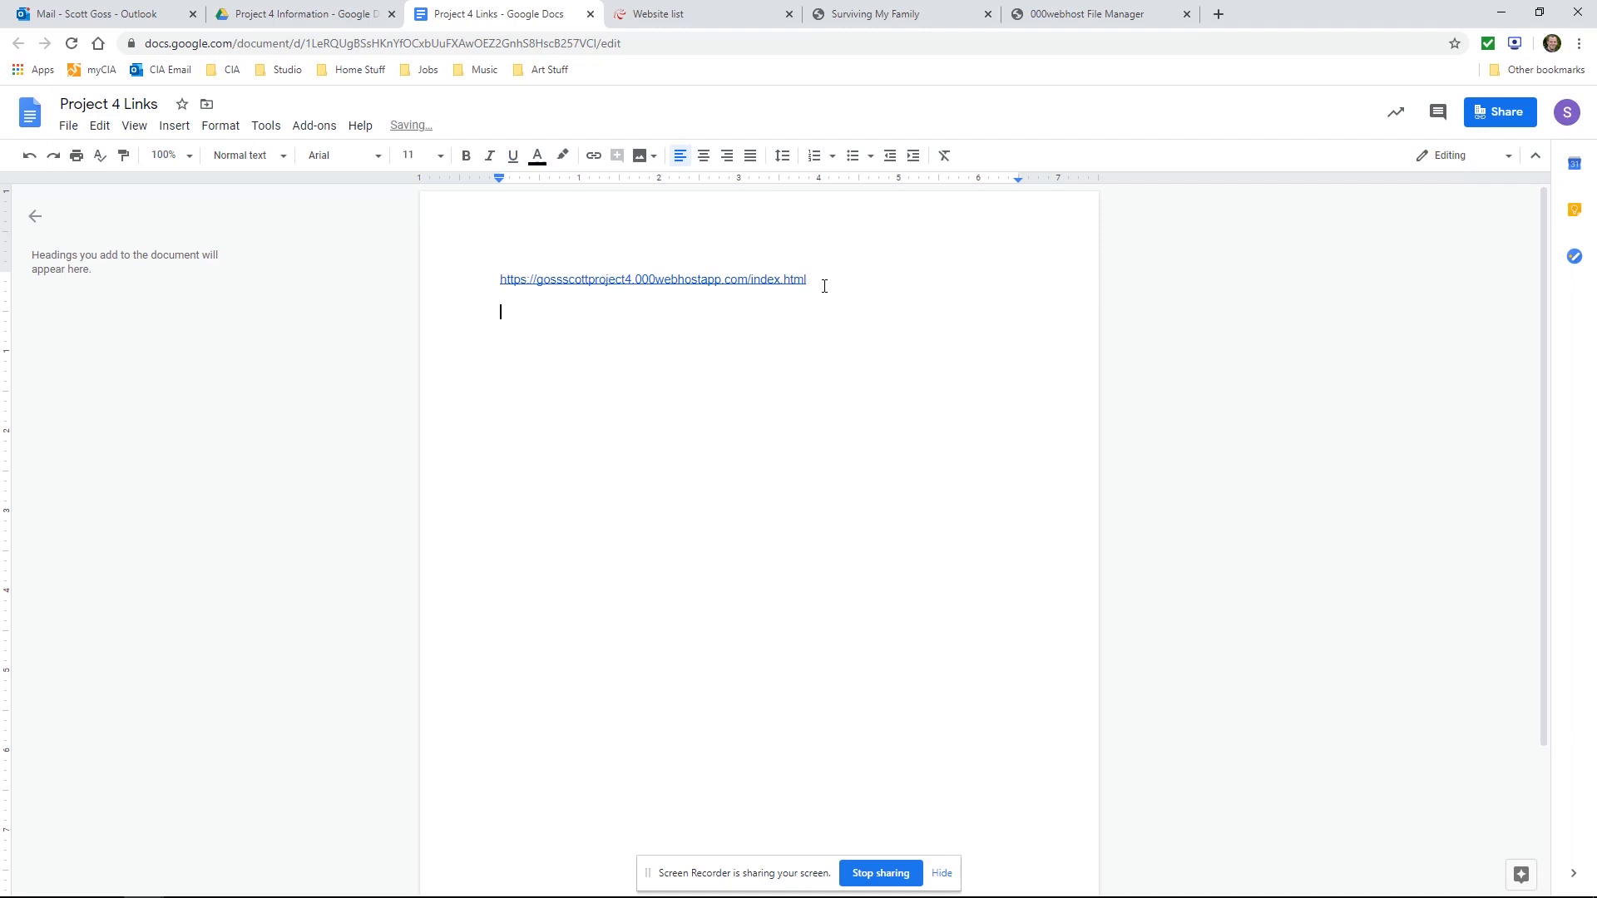
Open the pasted link to test that it loads the home page, then return to the document
{"action": "left_click", "coordinate": [610, 281]}
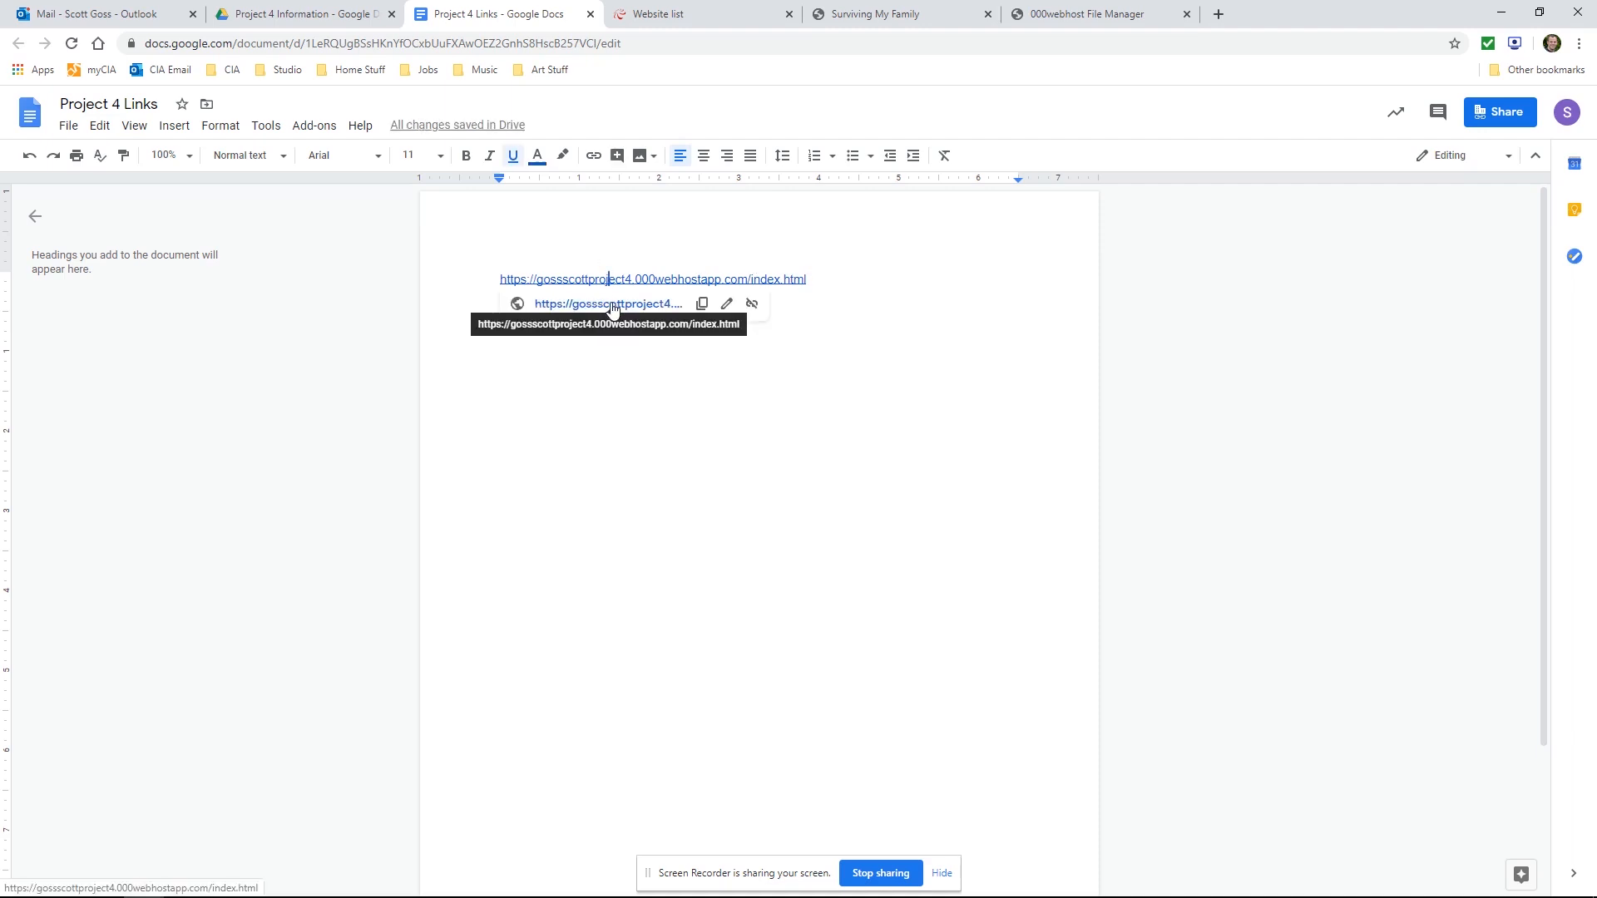
{"action": "left_click", "coordinate": [611, 305]}
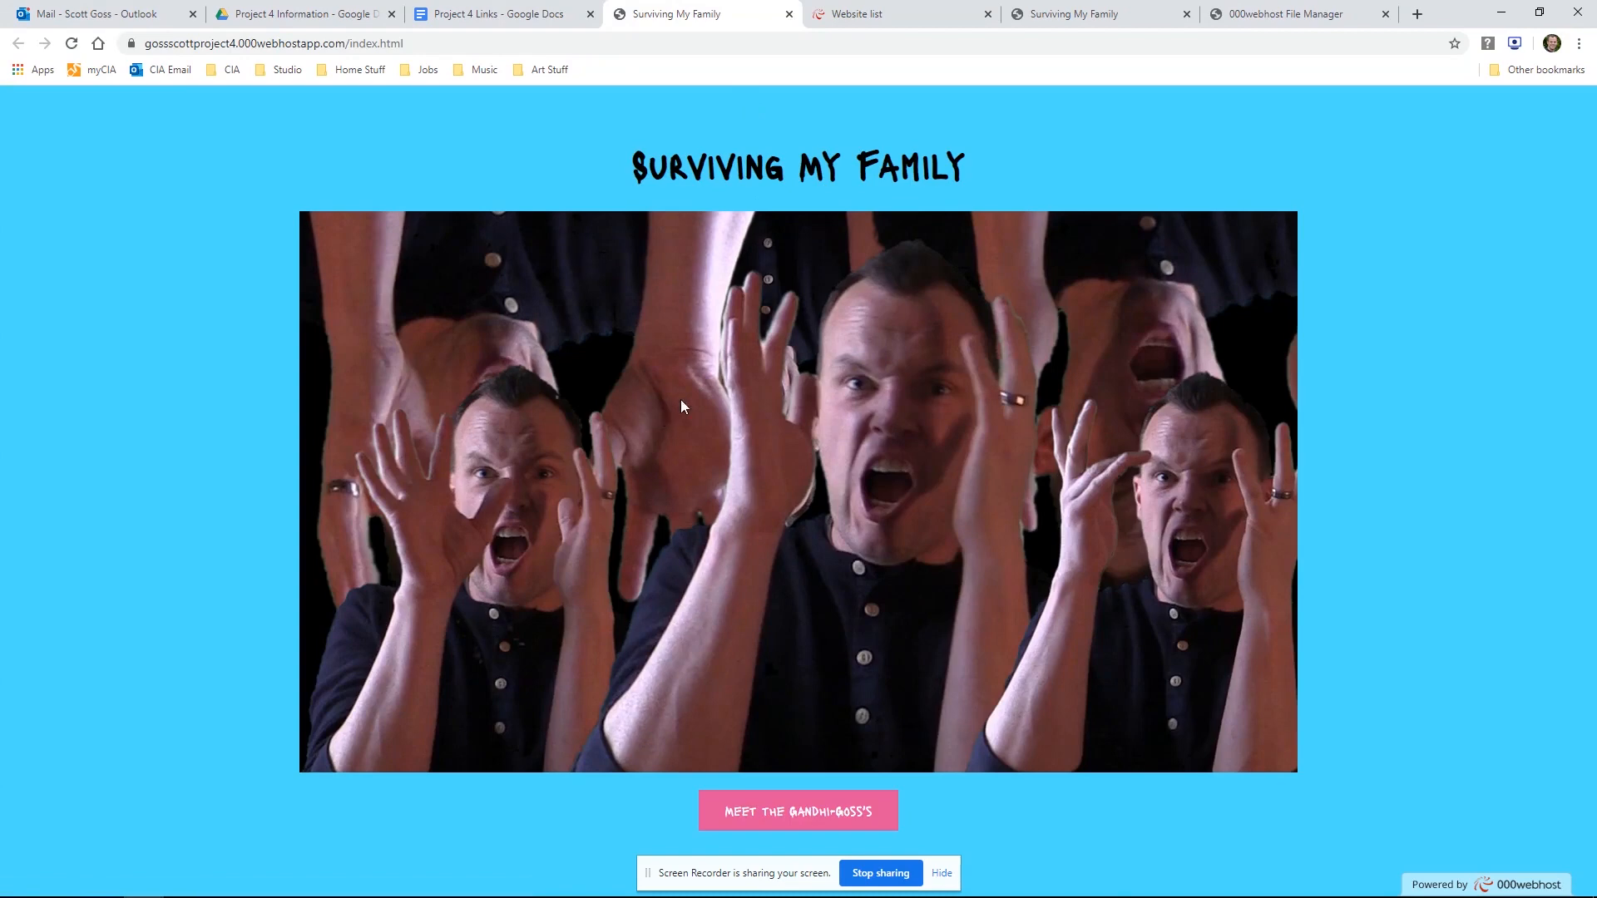
{"action": "left_click", "coordinate": [511, 14]}
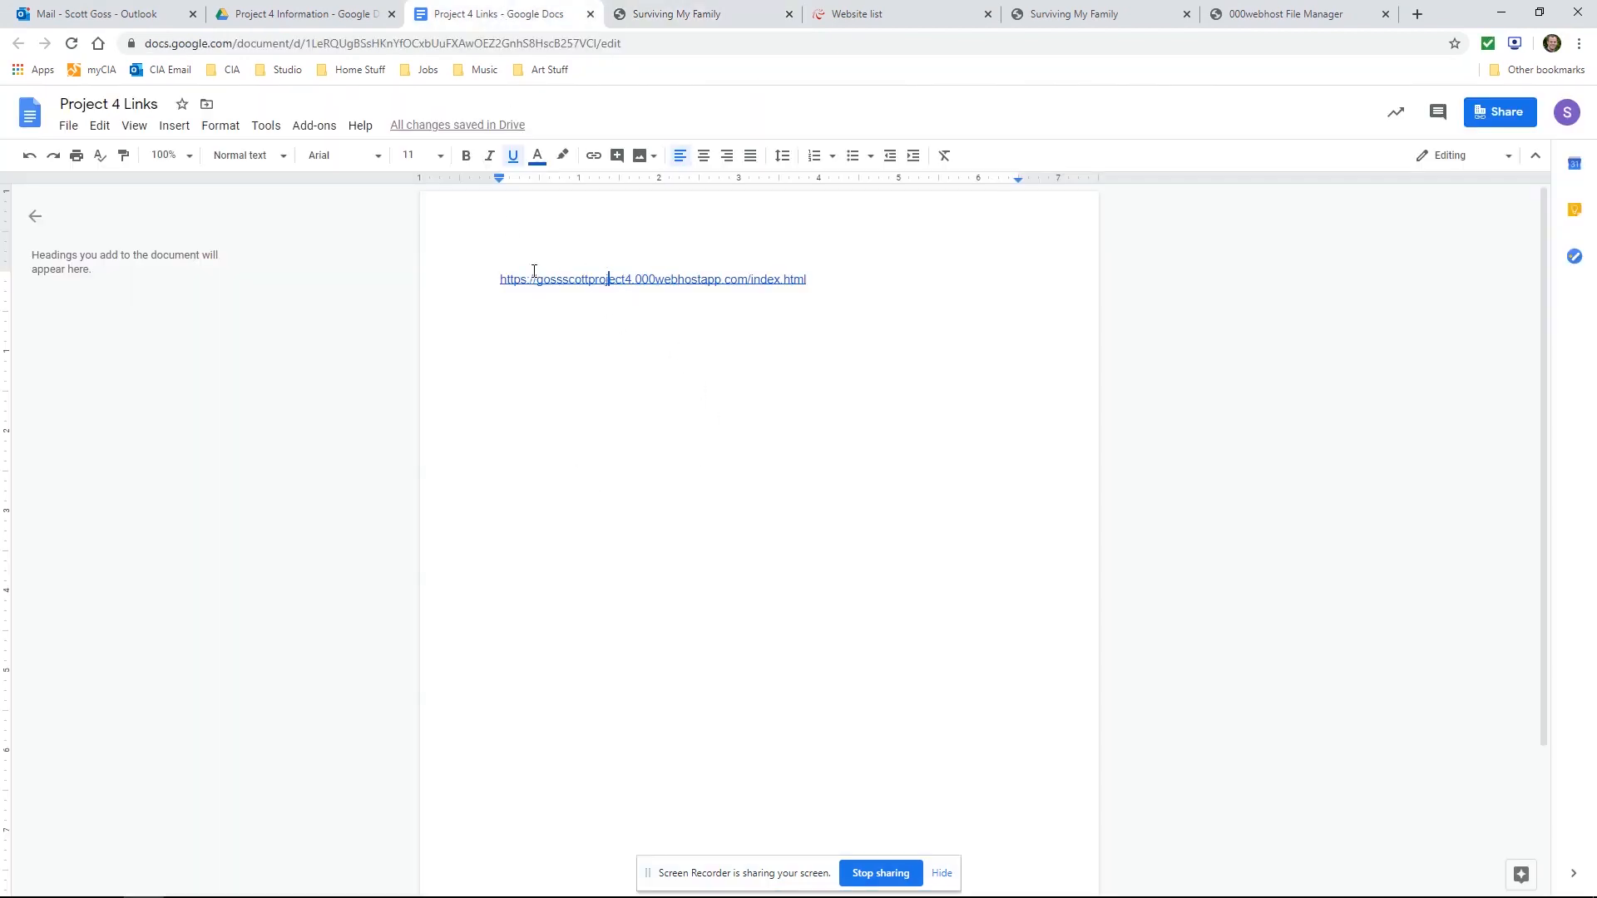